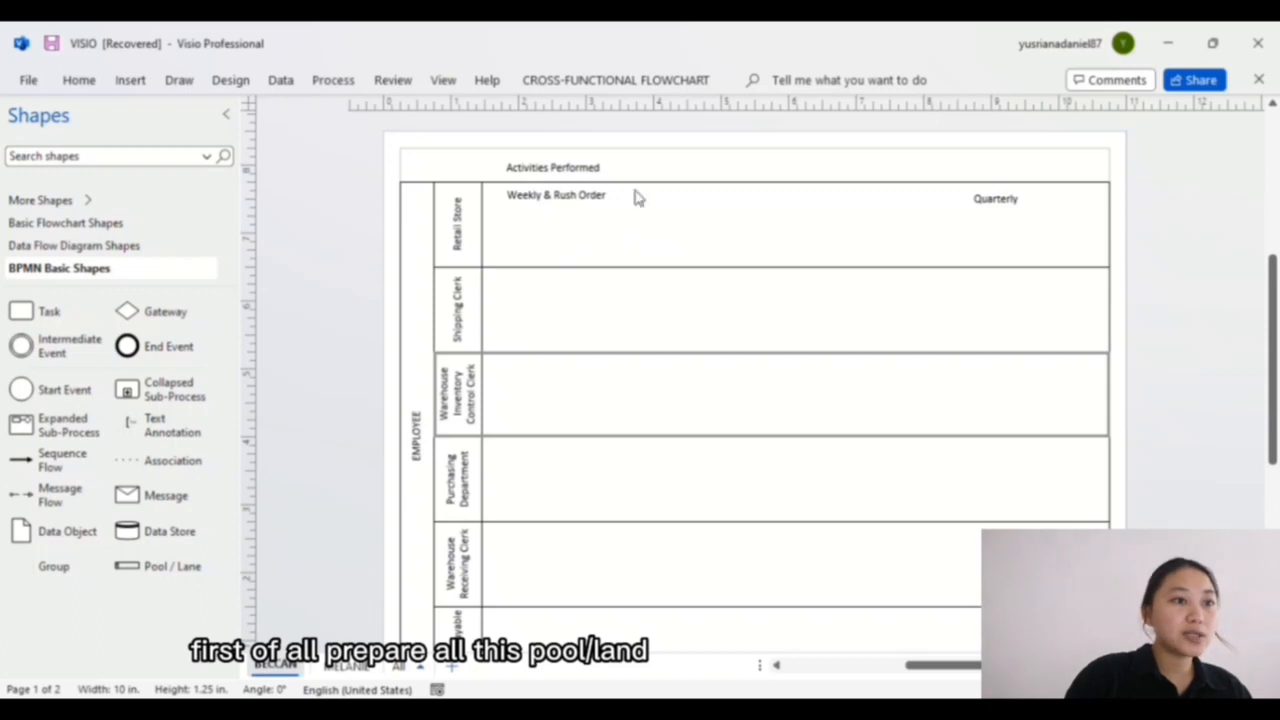
{"action": "left_click", "coordinate": [635, 220]}
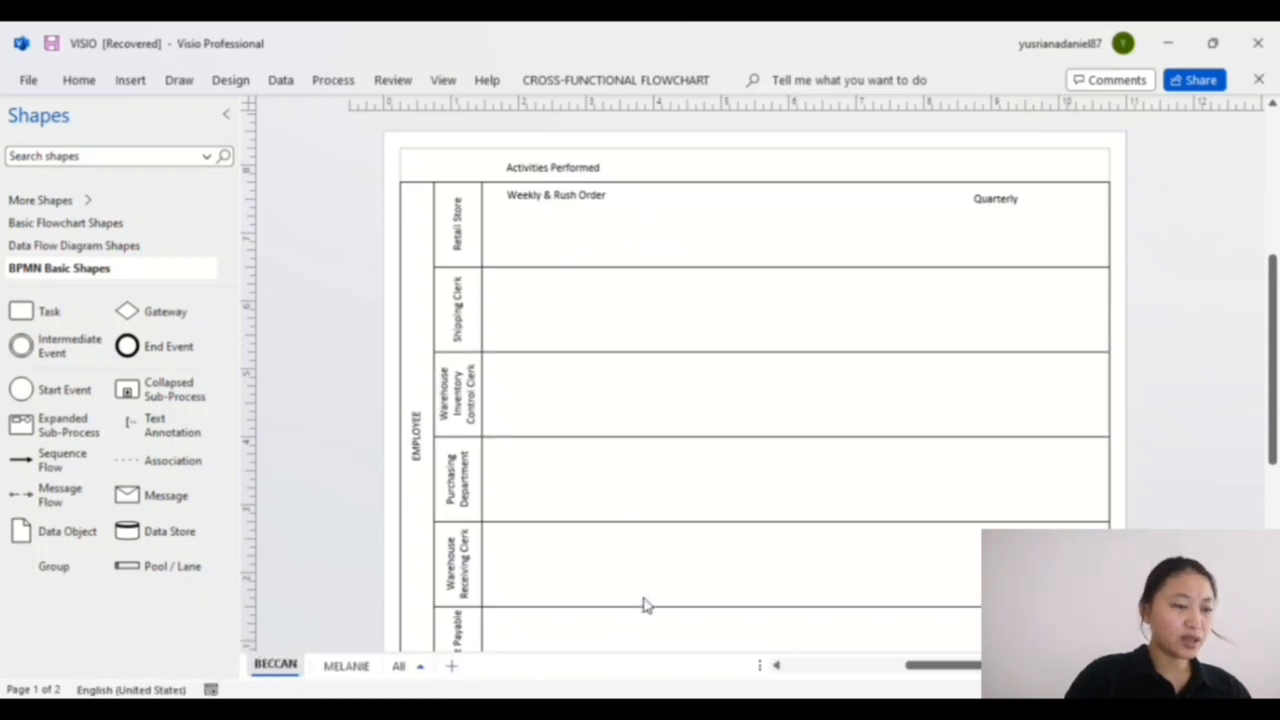
{"action": "scroll", "coordinate": [600, 585], "scroll_direction": "down", "scroll_amount": 1}
{"action": "scroll", "coordinate": [498, 480], "scroll_direction": "up", "scroll_amount": 2}
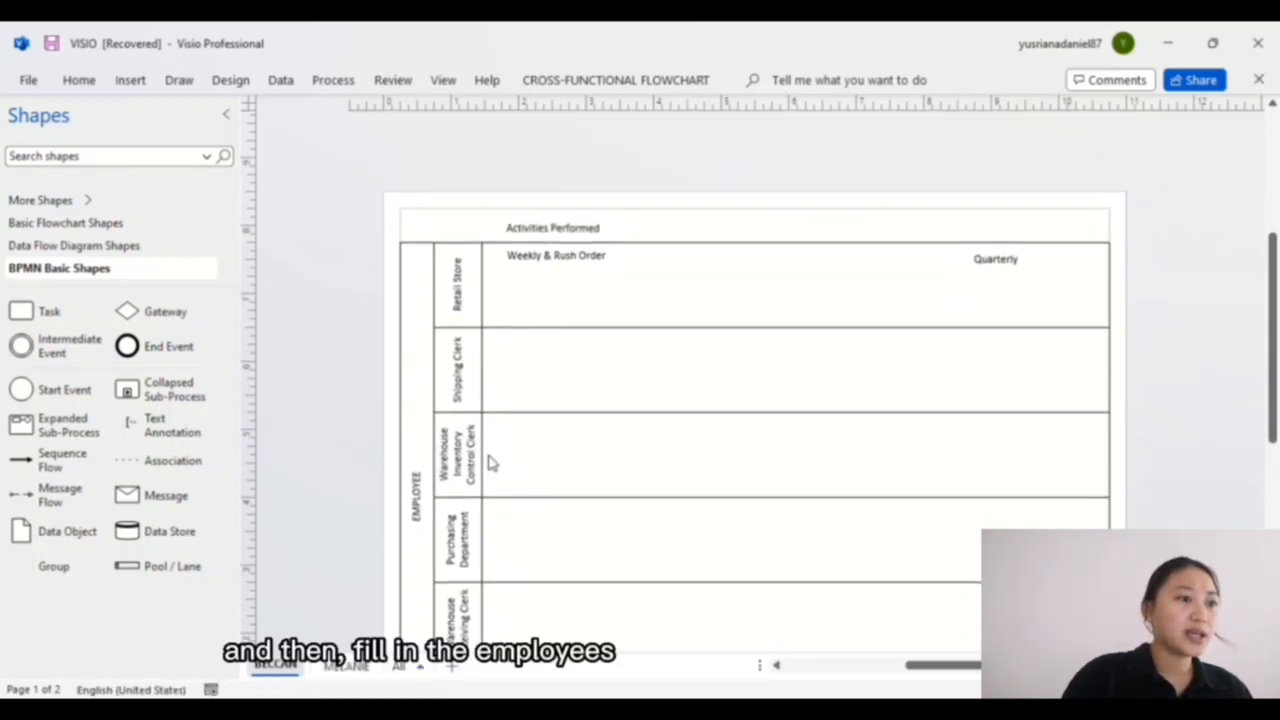
{"action": "left_click", "coordinate": [516, 266]}
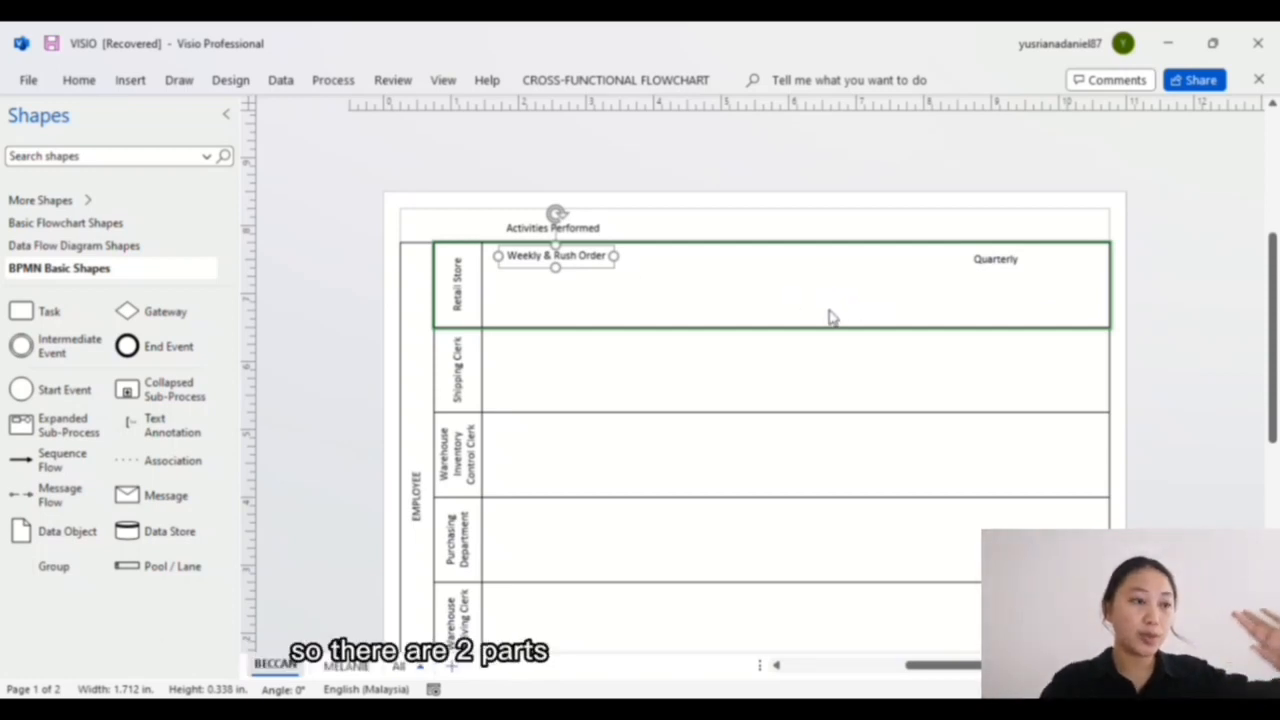
{"action": "left_click", "coordinate": [594, 279]}
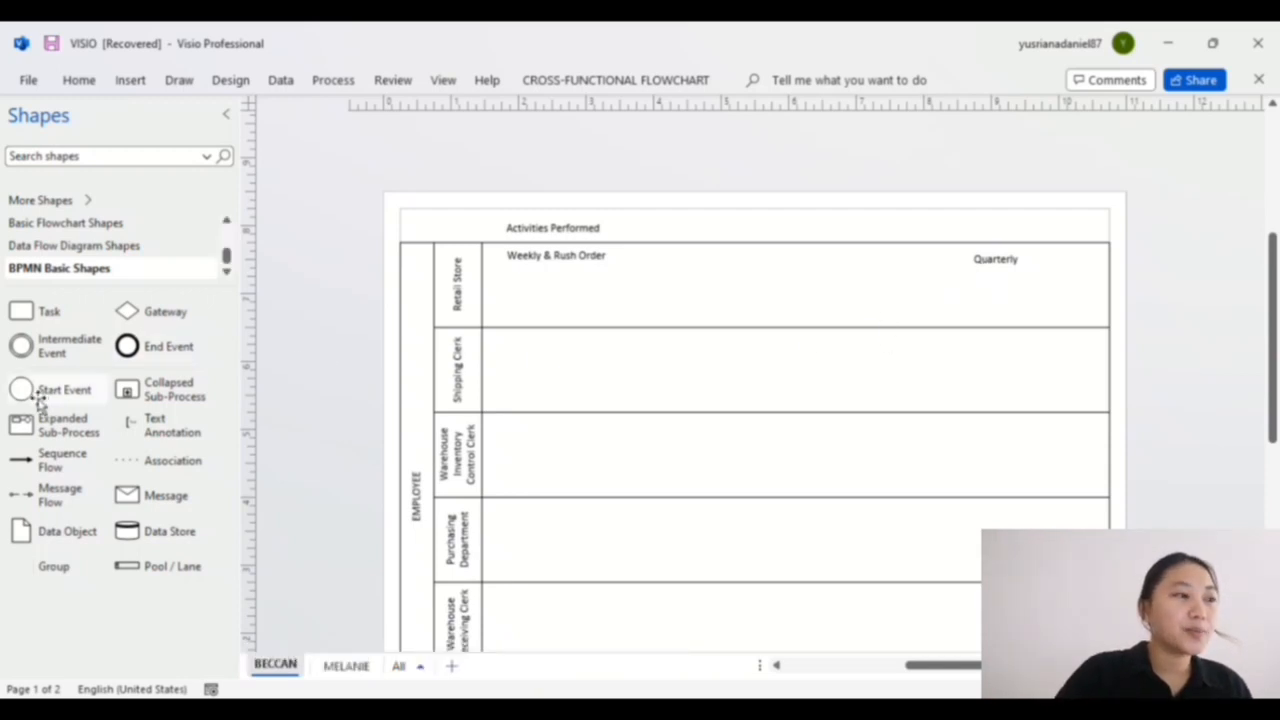
- Place a Start Event in the Retail Store lane, just before the Quarterly label
{"action": "left_click_drag", "start_coordinate": [35, 400], "coordinate": [911, 286]}
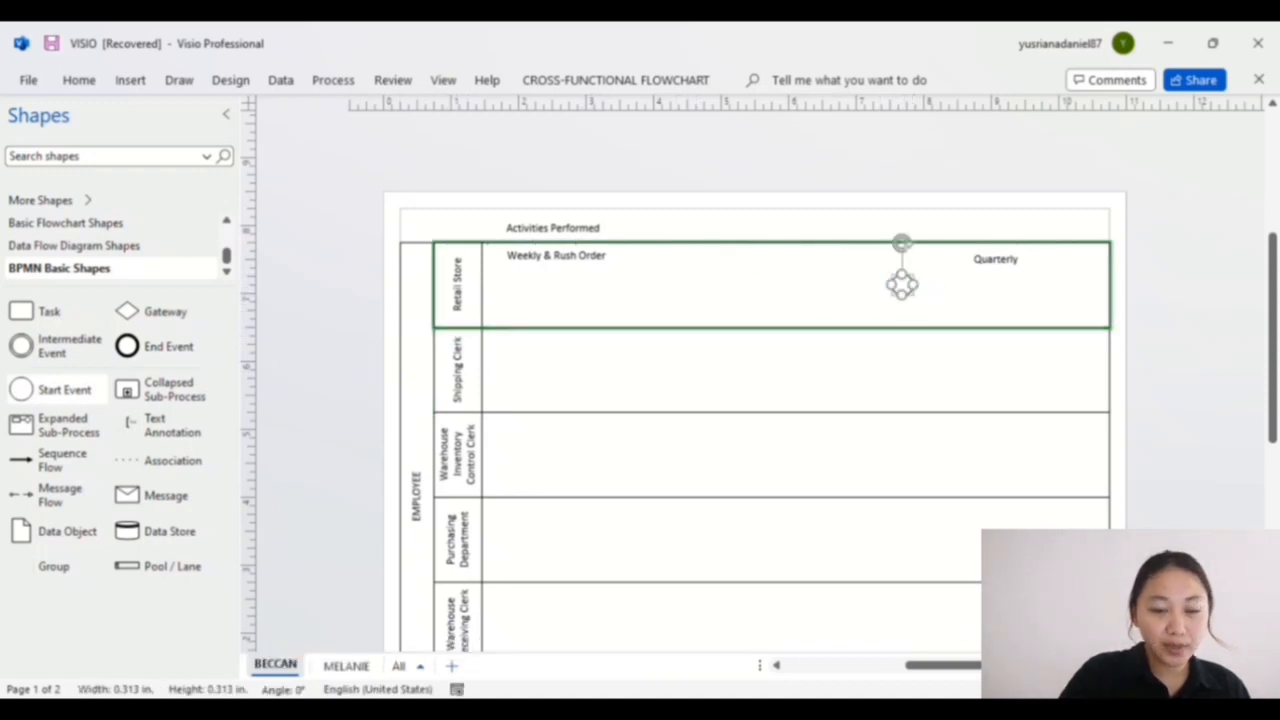
{"action": "scroll", "coordinate": [913, 286], "scroll_direction": "up", "scroll_amount": 1}
{"action": "scroll", "coordinate": [760, 380], "scroll_direction": "up", "scroll_amount": 2}
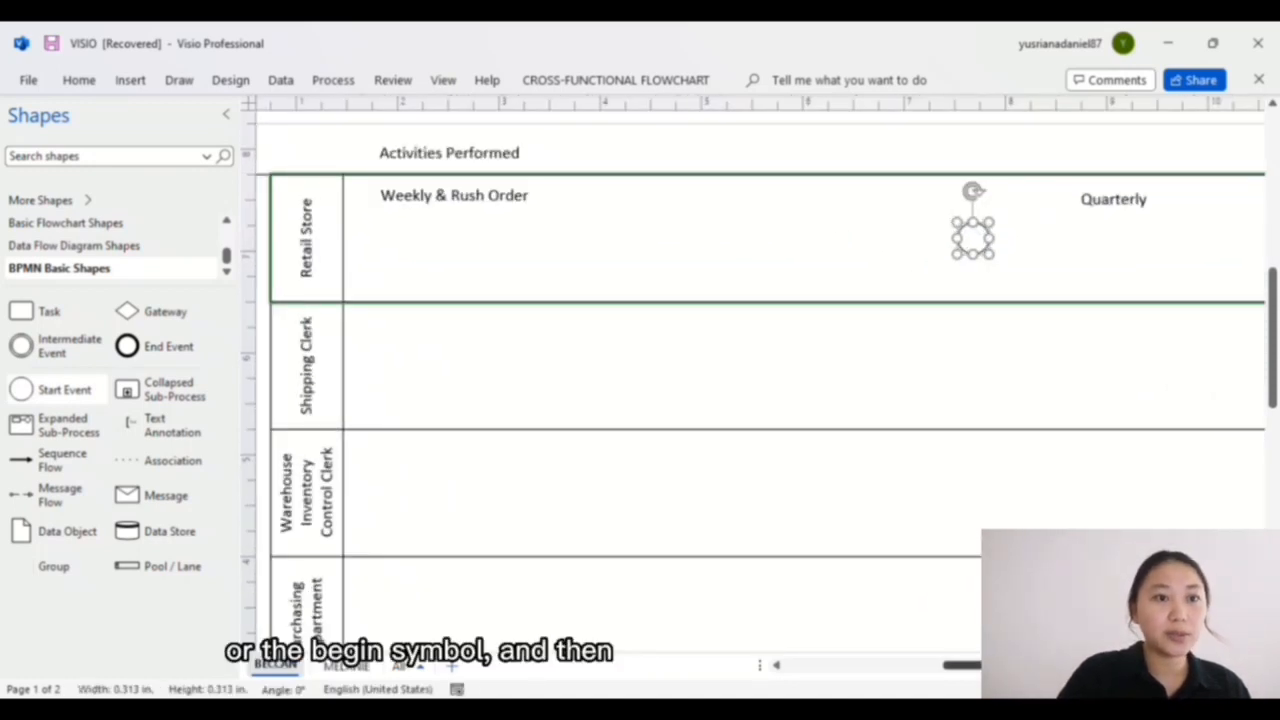
{"action": "scroll", "coordinate": [783, 403], "scroll_direction": "right", "scroll_amount": 4}
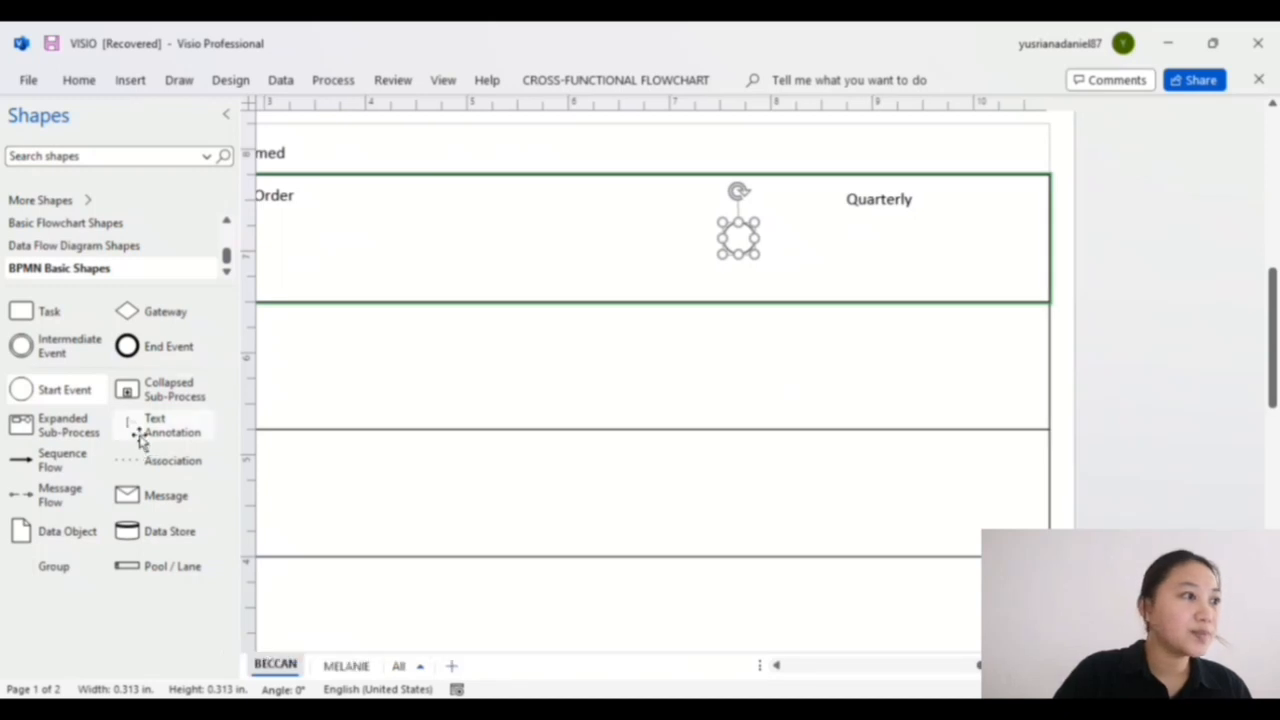
- Attach a BPMN Sequence Flow arrow to the Start Event, heading toward the area under the Quarterly label
{"action": "left_click", "coordinate": [70, 223]}
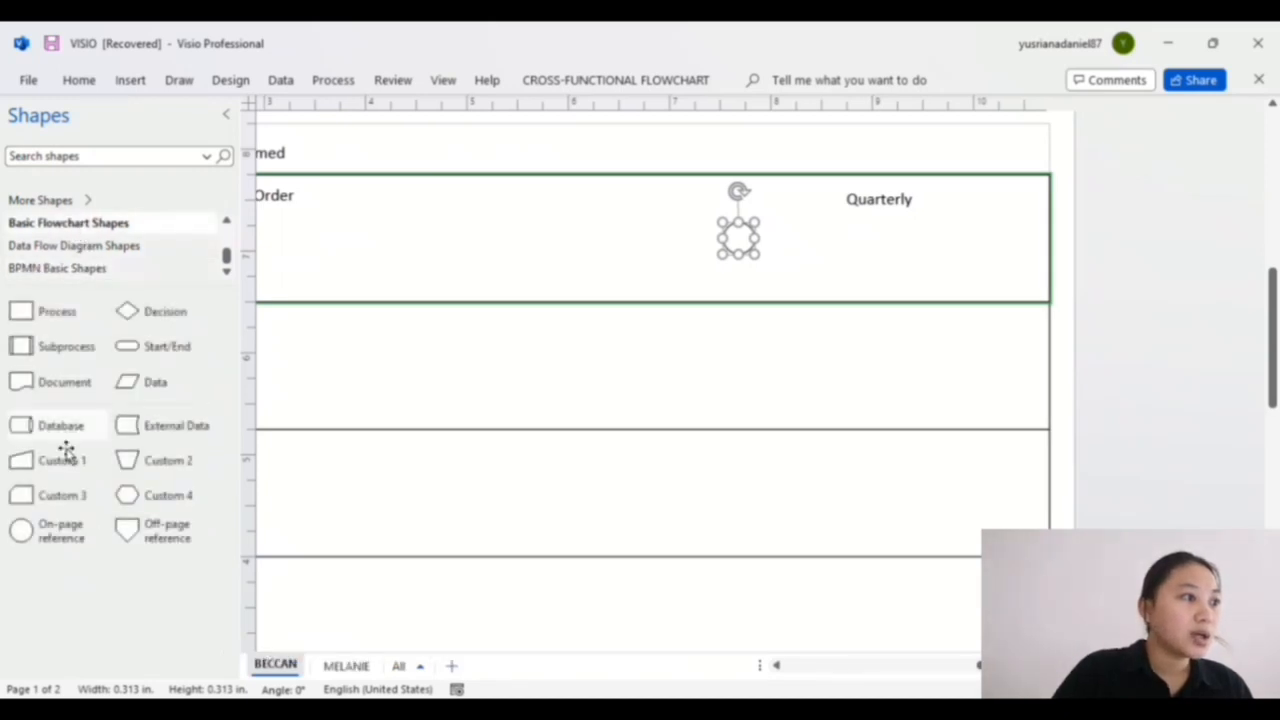
{"action": "left_click", "coordinate": [55, 246]}
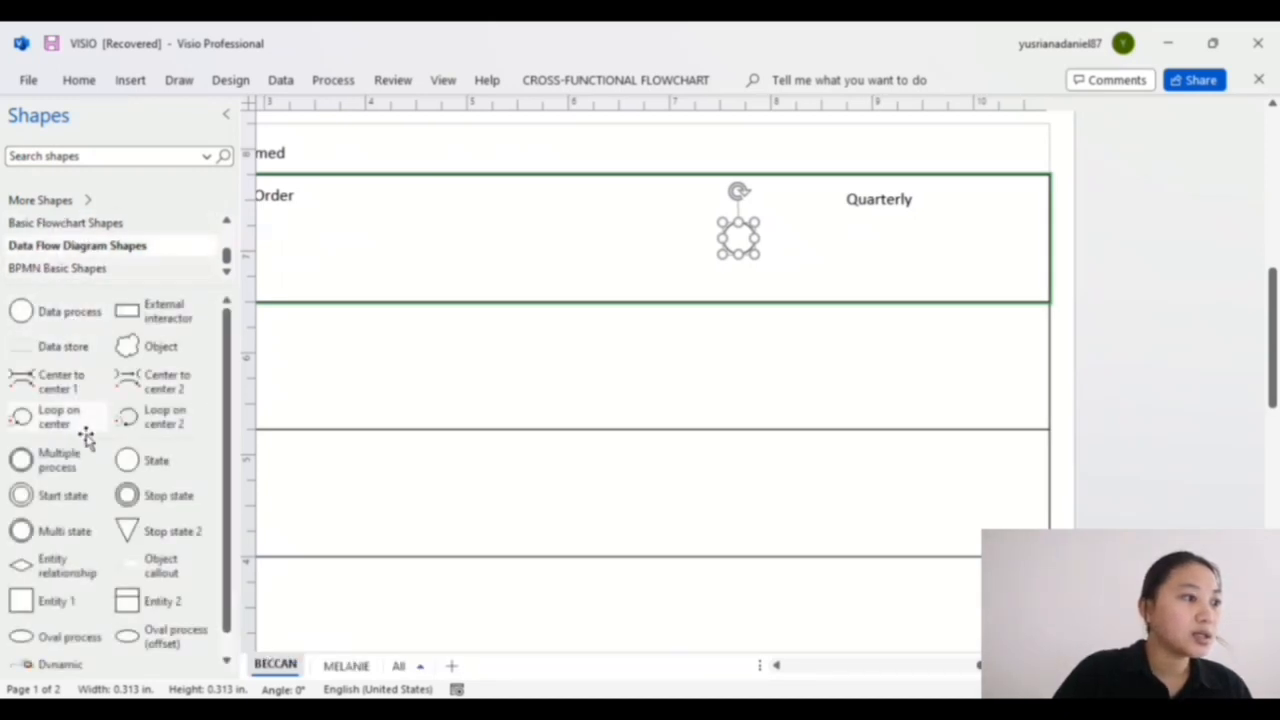
{"action": "scroll", "coordinate": [86, 436], "scroll_direction": "down", "scroll_amount": 1}
{"action": "left_click", "coordinate": [55, 268]}
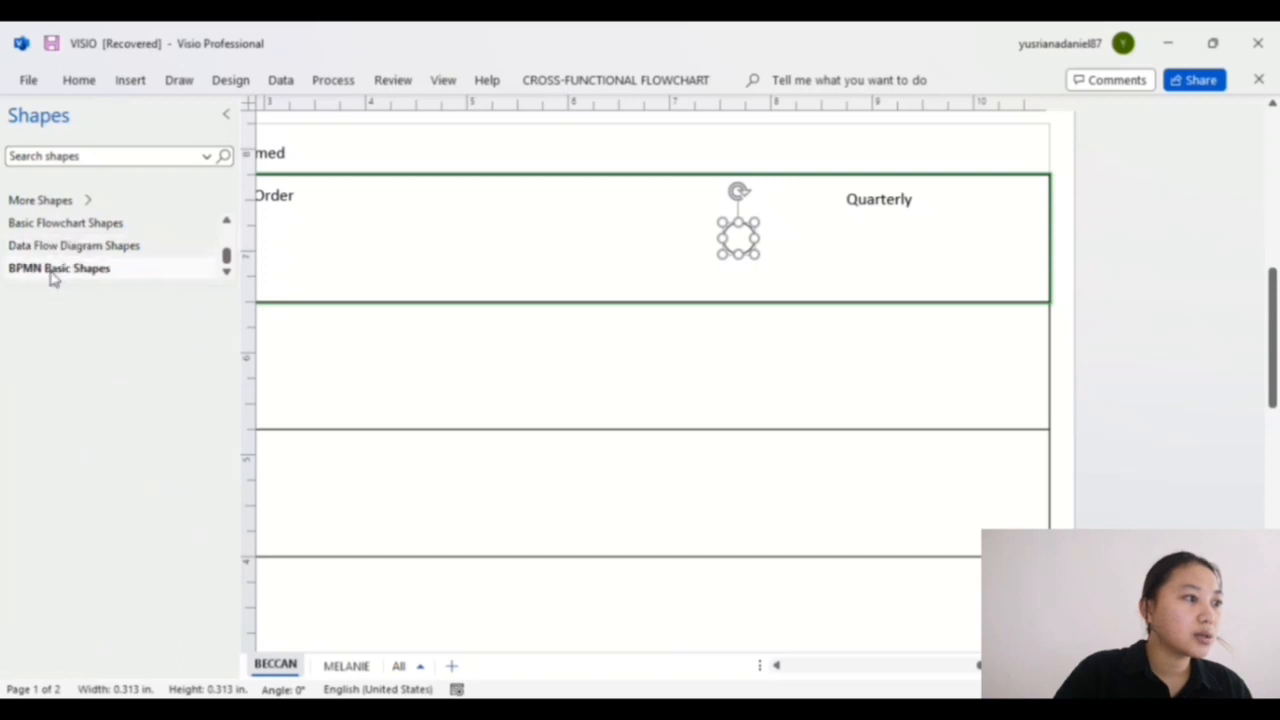
{"action": "left_click_drag", "start_coordinate": [57, 462], "coordinate": [816, 256]}
{"action": "left_click", "coordinate": [797, 281]}
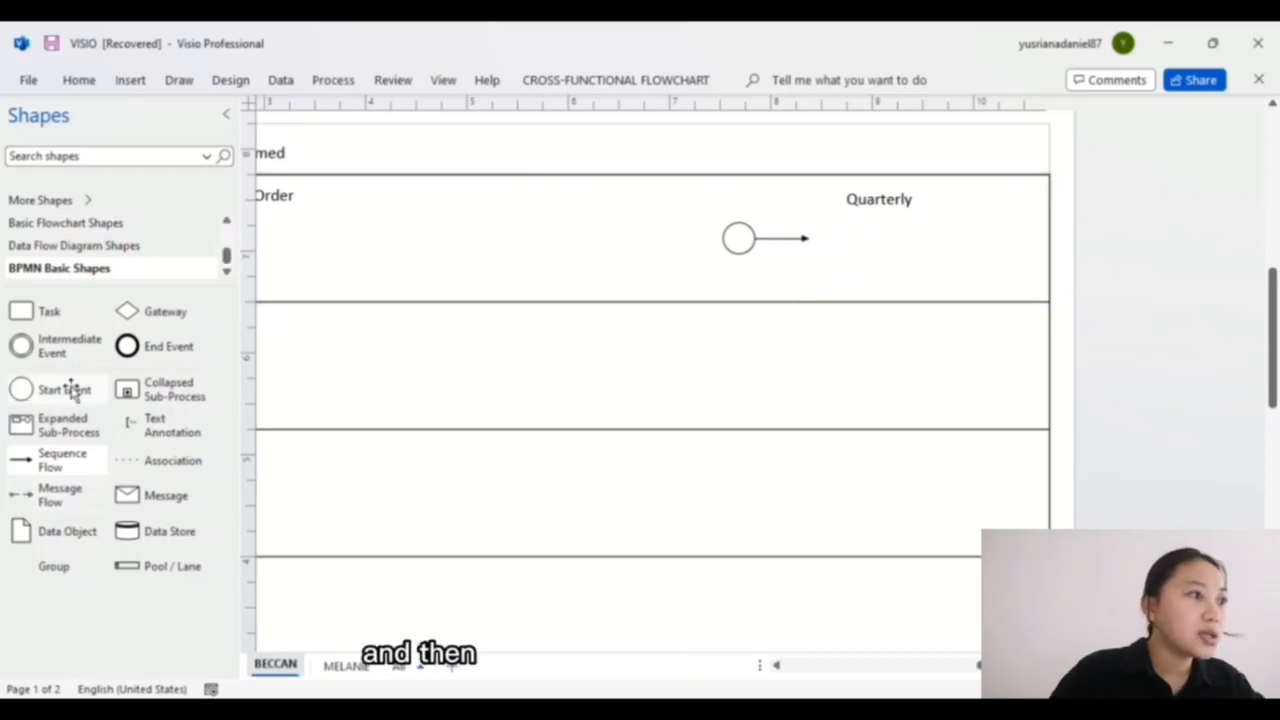
- Add a Task at the end of the Quarterly sequence flow and shift the Start Event slightly away from it, keeping the arrow straight
{"action": "left_click_drag", "start_coordinate": [51, 320], "coordinate": [874, 257]}
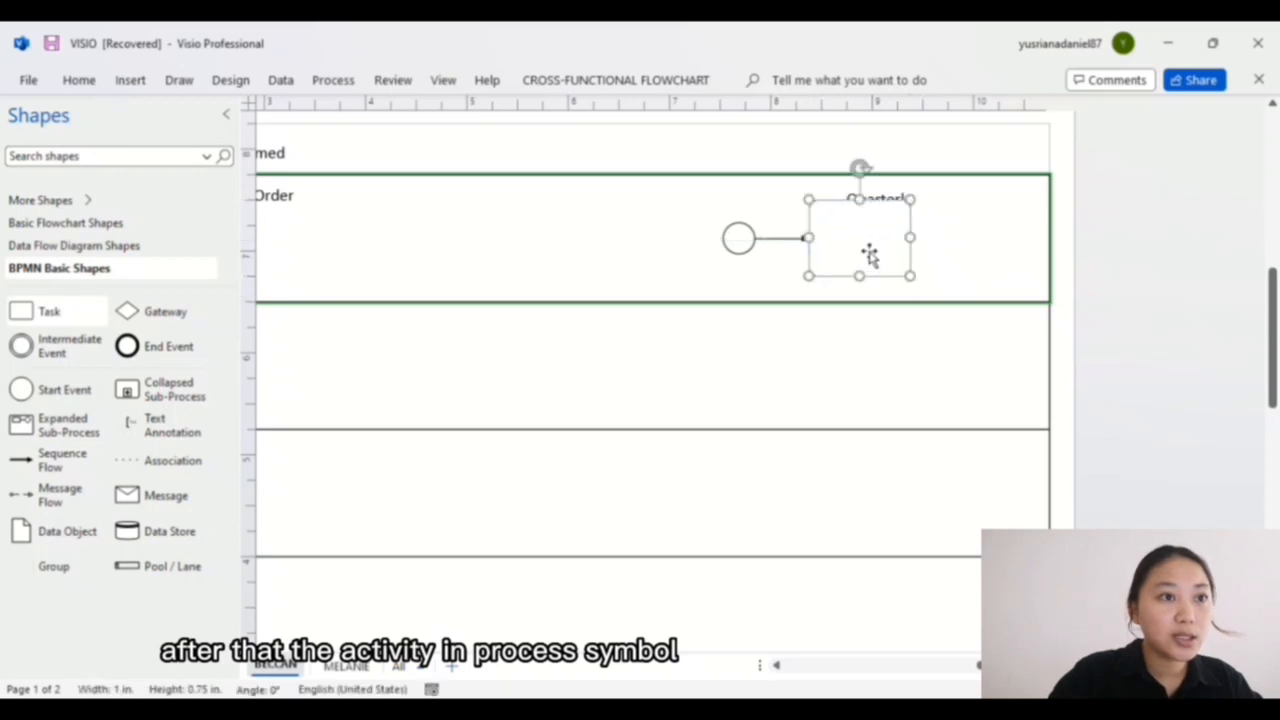
{"action": "left_click", "coordinate": [752, 262]}
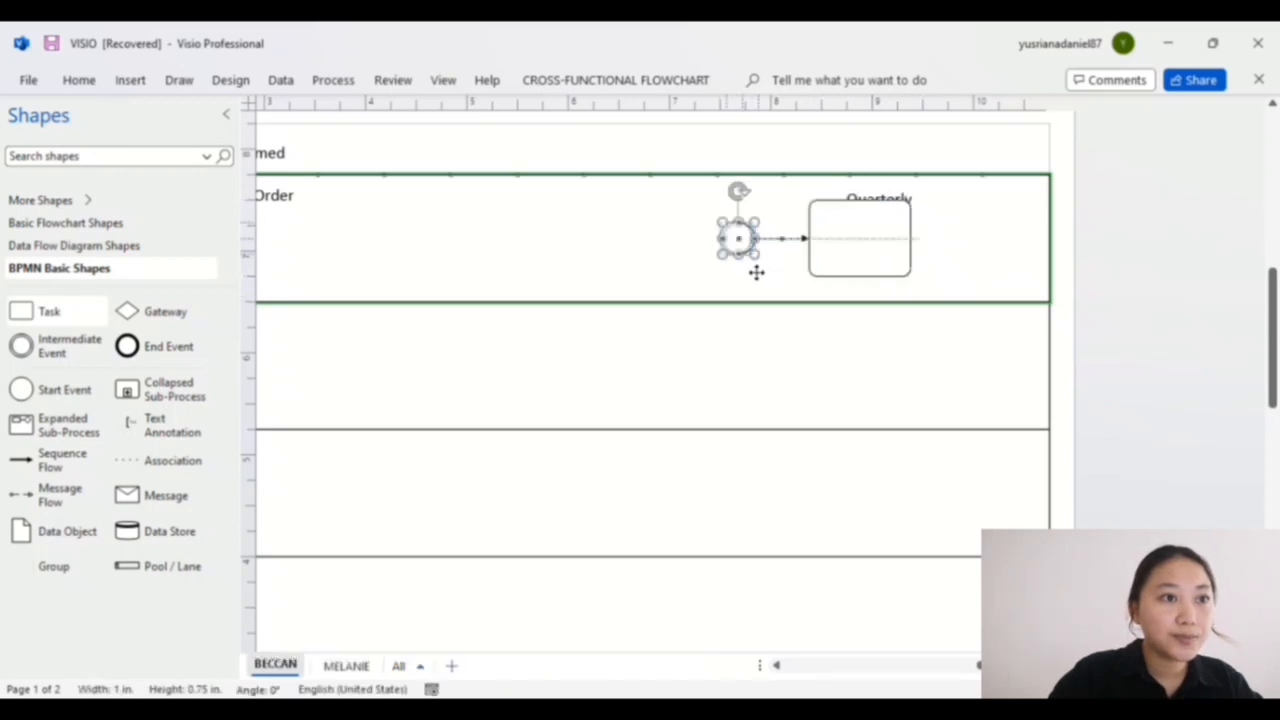
{"action": "left_click_drag", "start_coordinate": [754, 266], "coordinate": [752, 276]}
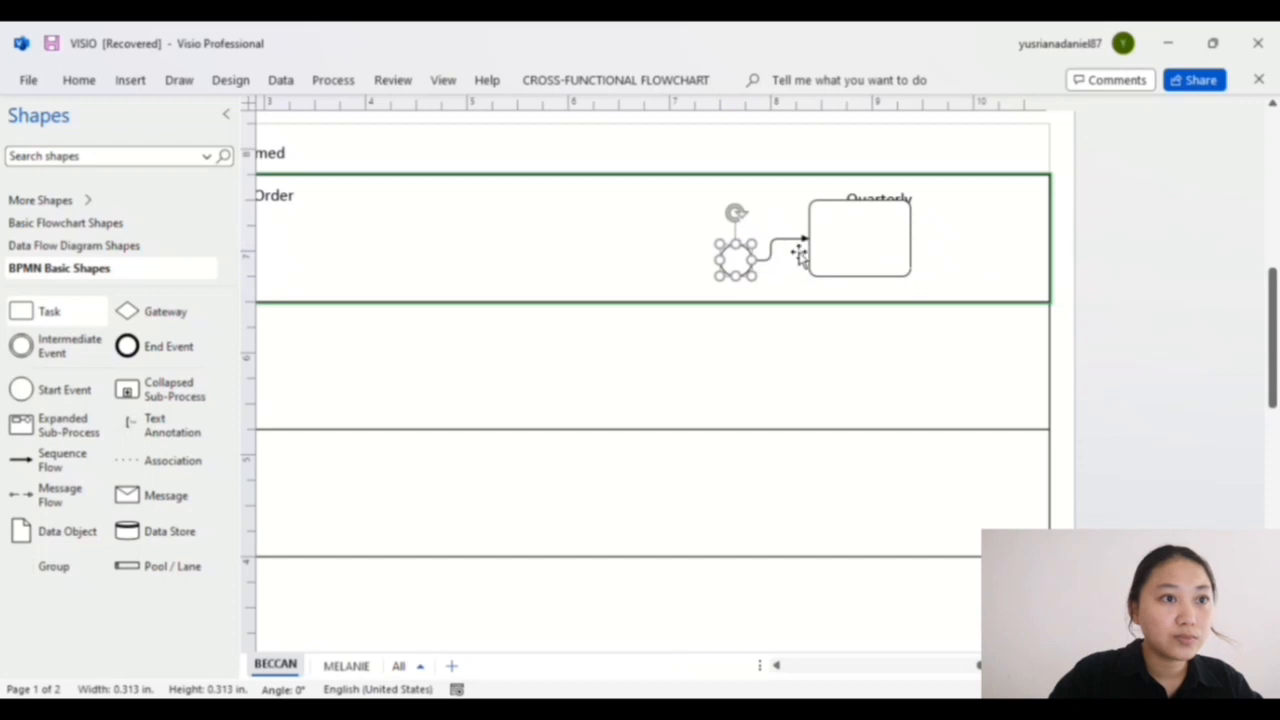
{"action": "mouse_move", "coordinate": [827, 256]}
{"action": "left_mouse_down"}
{"action": "mouse_move", "coordinate": [829, 277]}
{"action": "mouse_move", "coordinate": [851, 258]}
{"action": "left_mouse_up"}
{"action": "left_click_drag", "start_coordinate": [765, 269], "coordinate": [745, 258]}
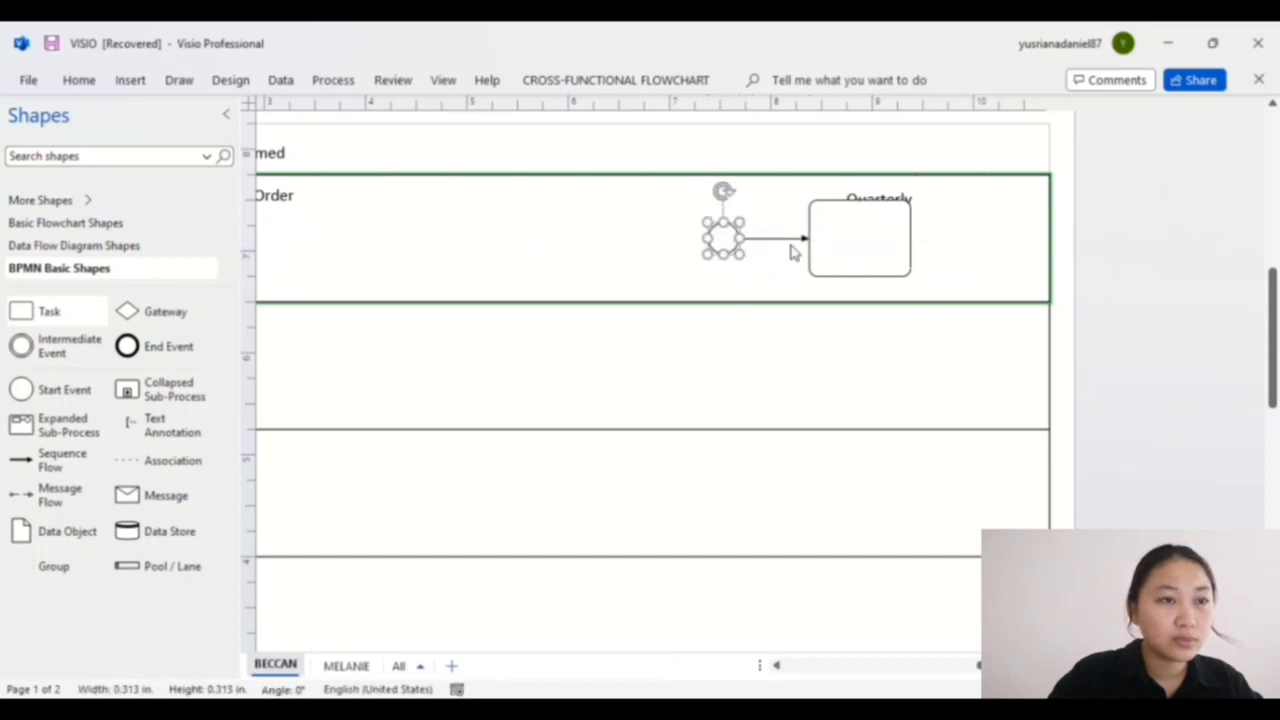
- Move the Quarterly label so it sits centered just above the new task box
{"action": "left_click", "coordinate": [856, 254]}
{"action": "left_click", "coordinate": [856, 197]}
{"action": "mouse_move", "coordinate": [857, 205]}
{"action": "left_mouse_down"}
{"action": "mouse_move", "coordinate": [903, 200]}
{"action": "mouse_move", "coordinate": [878, 195]}
{"action": "left_mouse_up"}
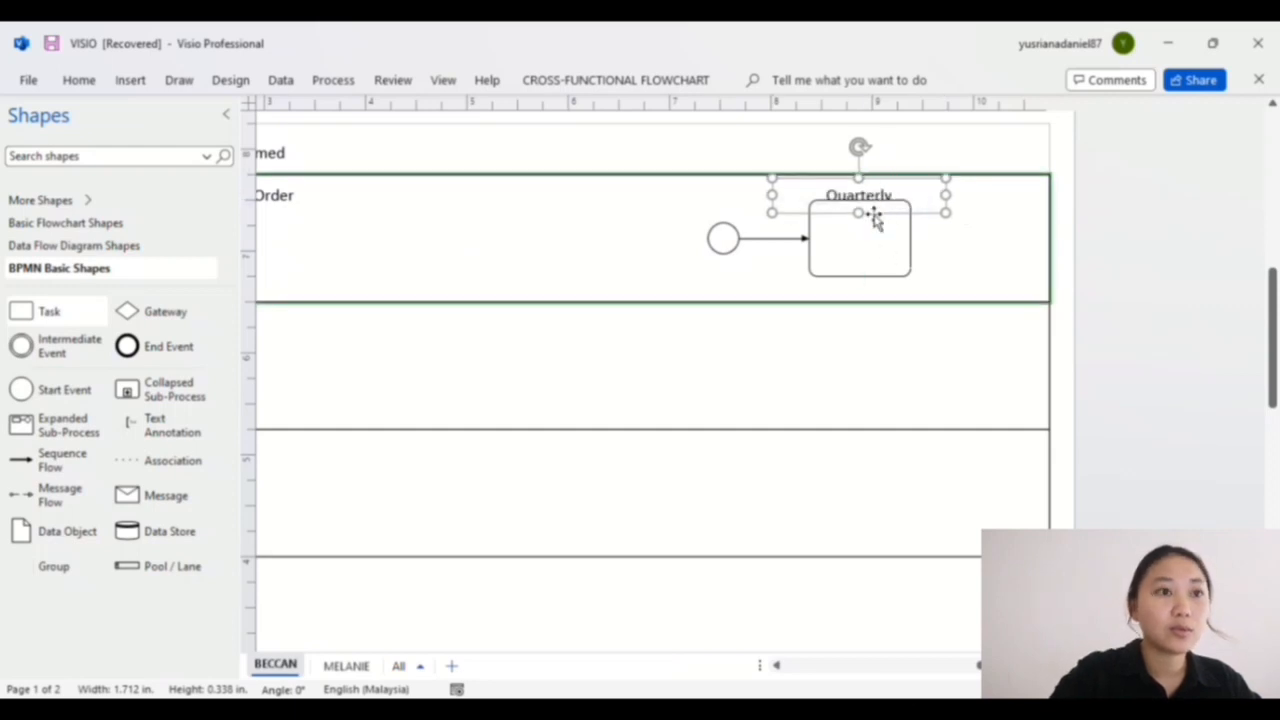
{"action": "key", "text": "Up"}
{"action": "key", "text": "Up"}
{"action": "key", "text": "Up"}
{"action": "key", "text": "Down"}
{"action": "key", "text": "Down"}
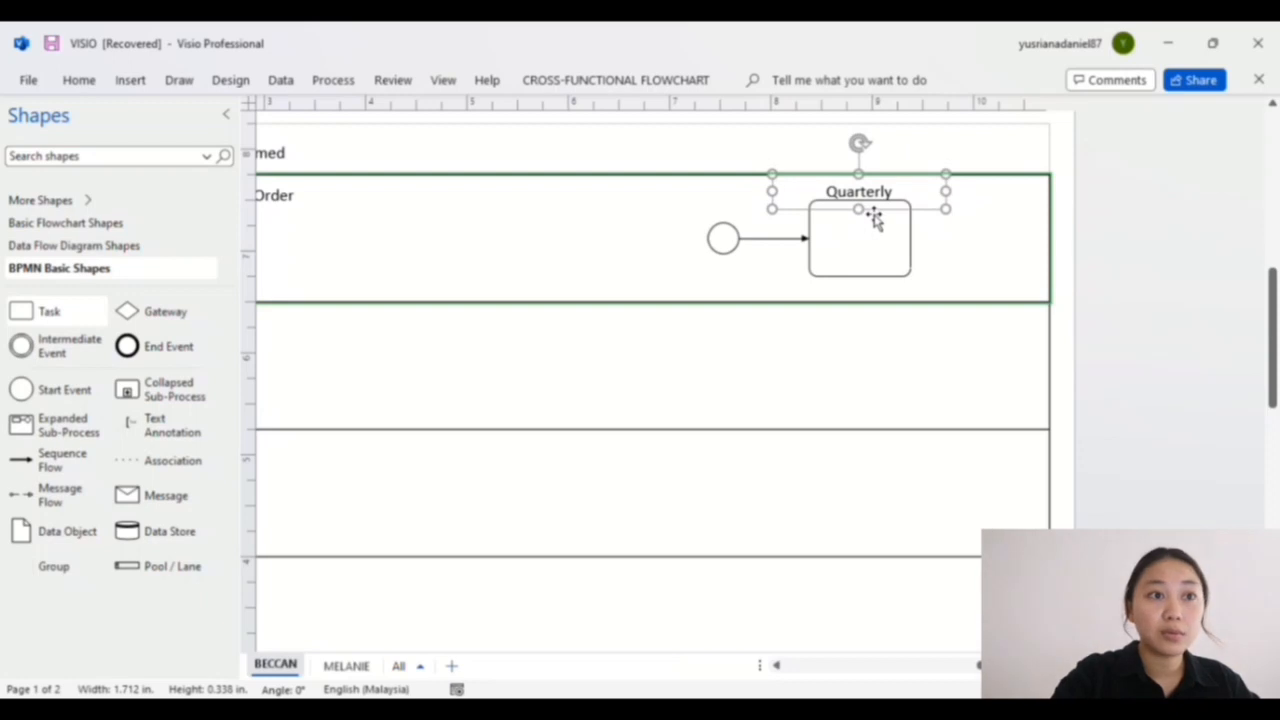
{"action": "key", "text": "Up"}
- Label the Quarterly task "Count inventory and reconcile to corporate databas" and enlarge its text
{"action": "left_click", "coordinate": [847, 255]}
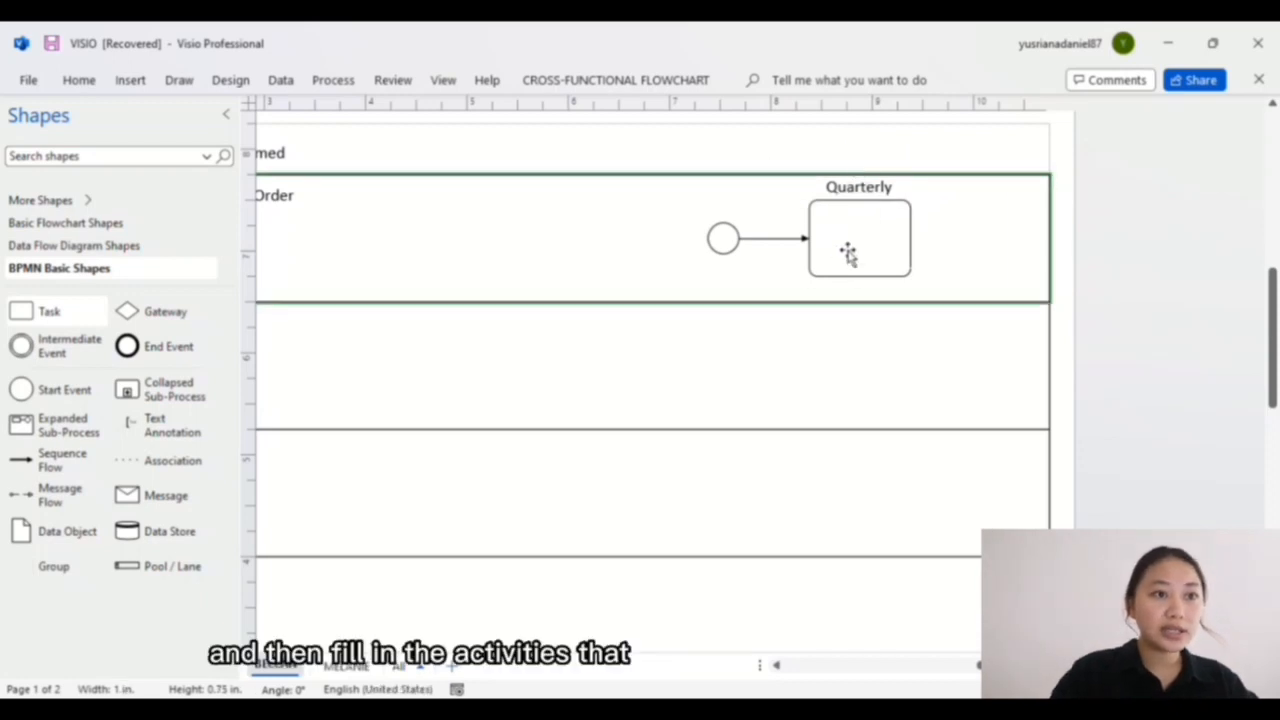
{"action": "double_click", "coordinate": [847, 253]}
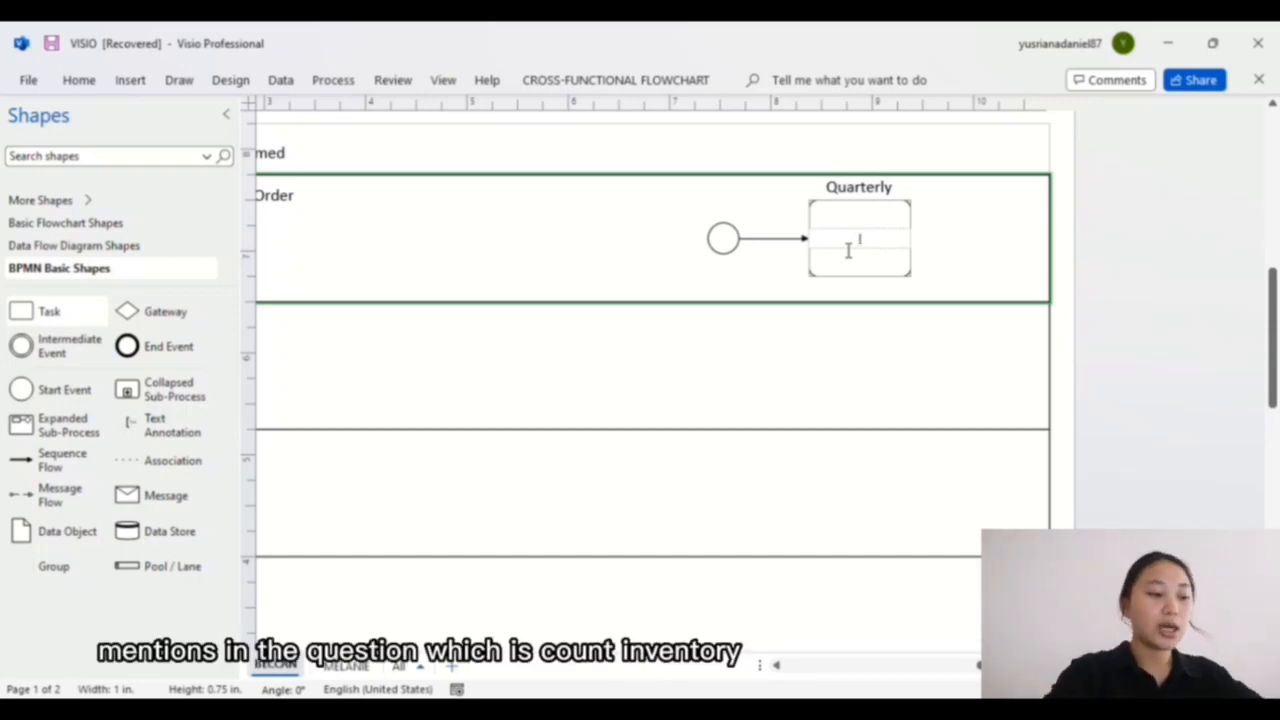
{"action": "type", "text": "Co"}
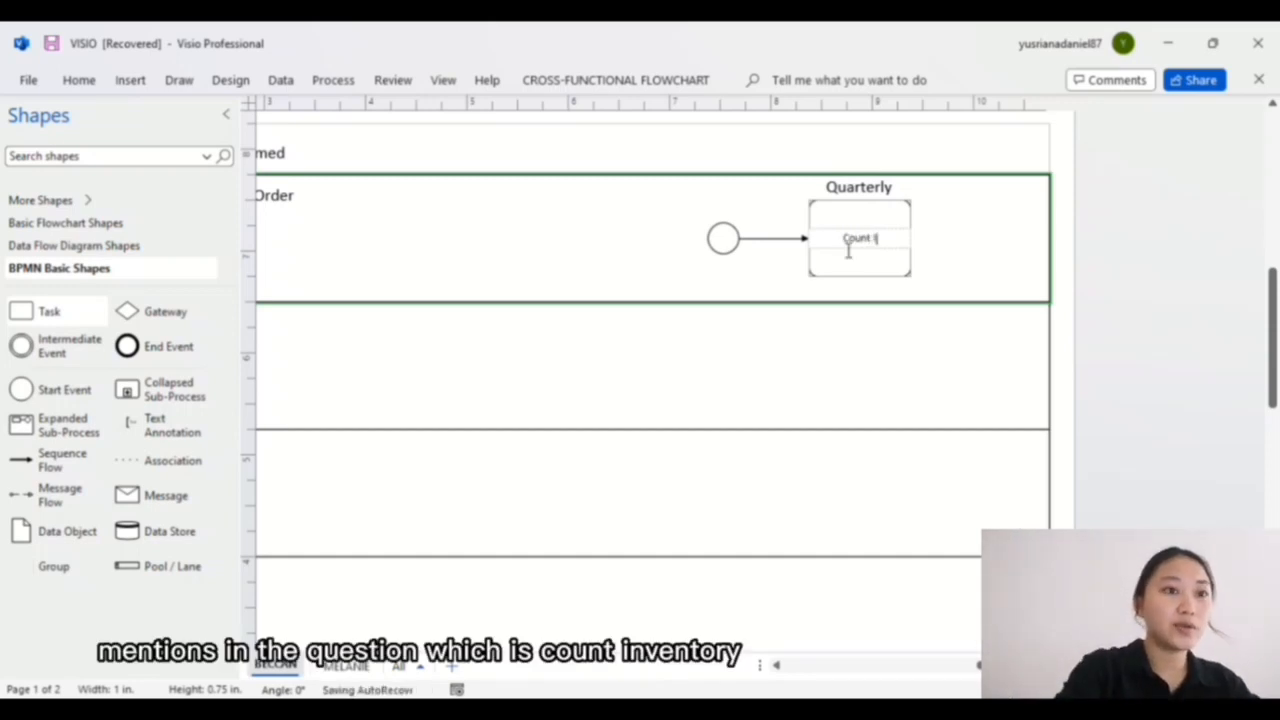
{"action": "type", "text": "un"}
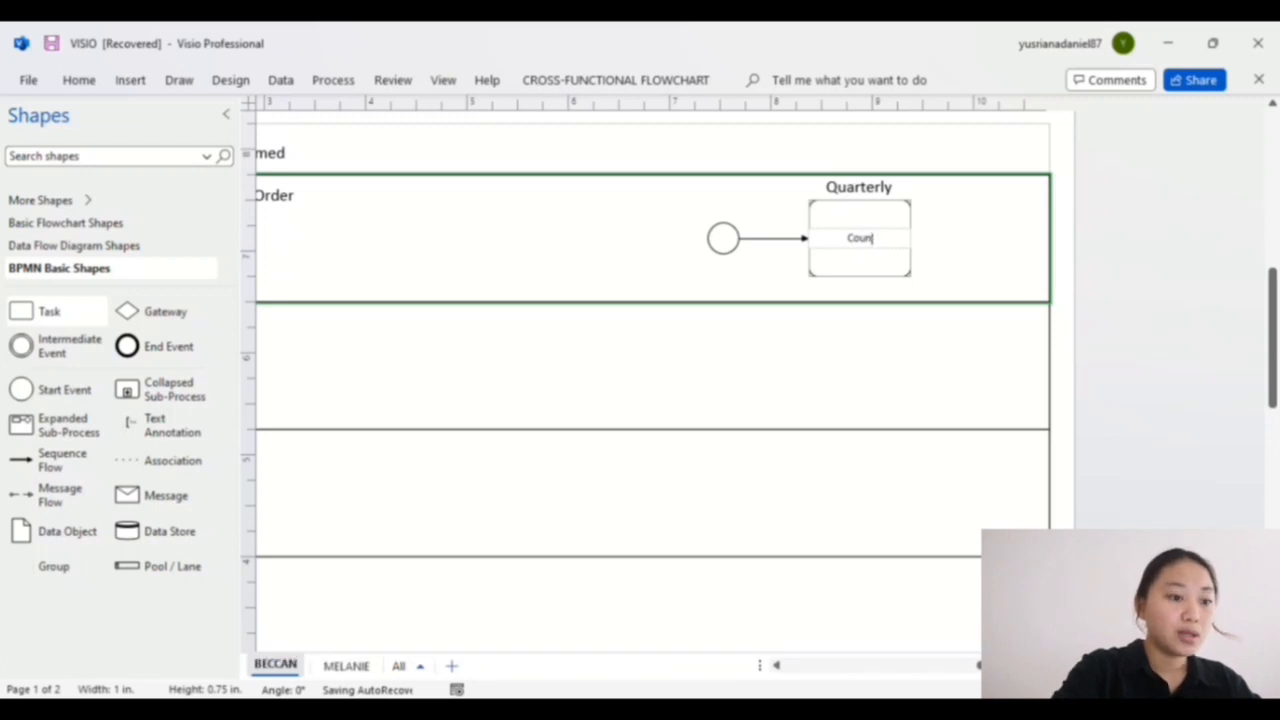
{"action": "type", "text": "t I"}
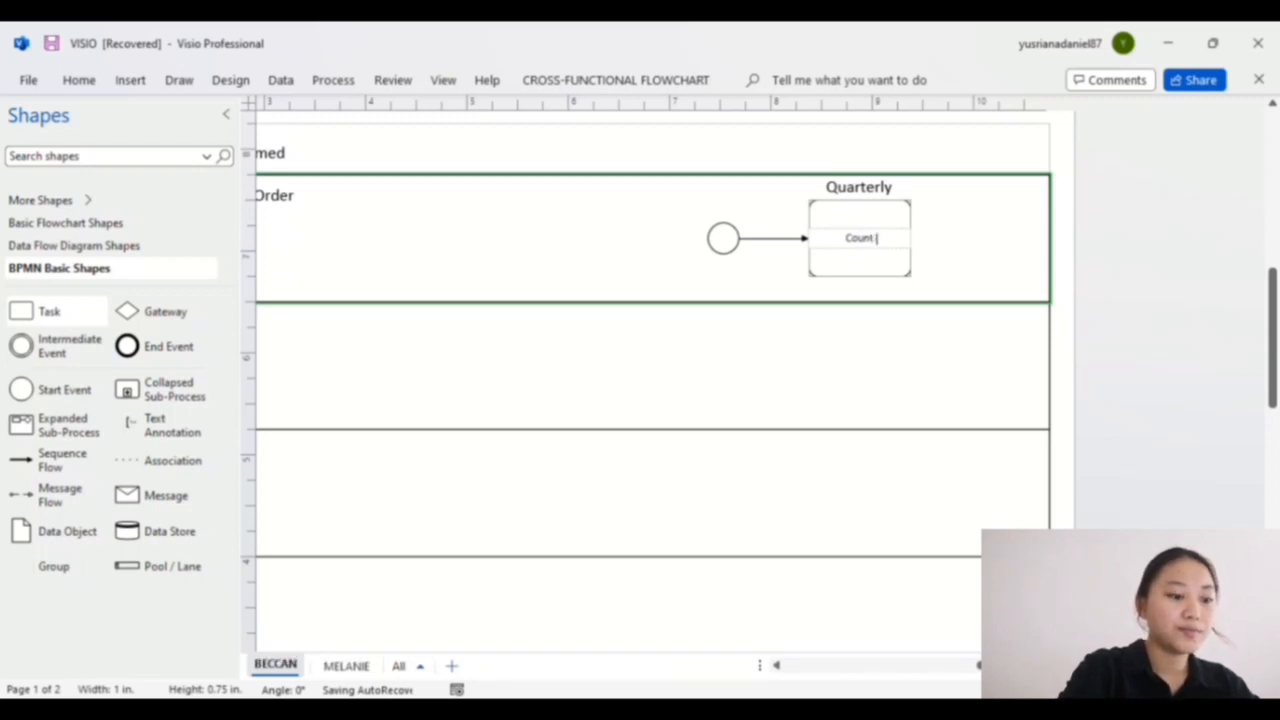
{"action": "type", "text": "invent"}
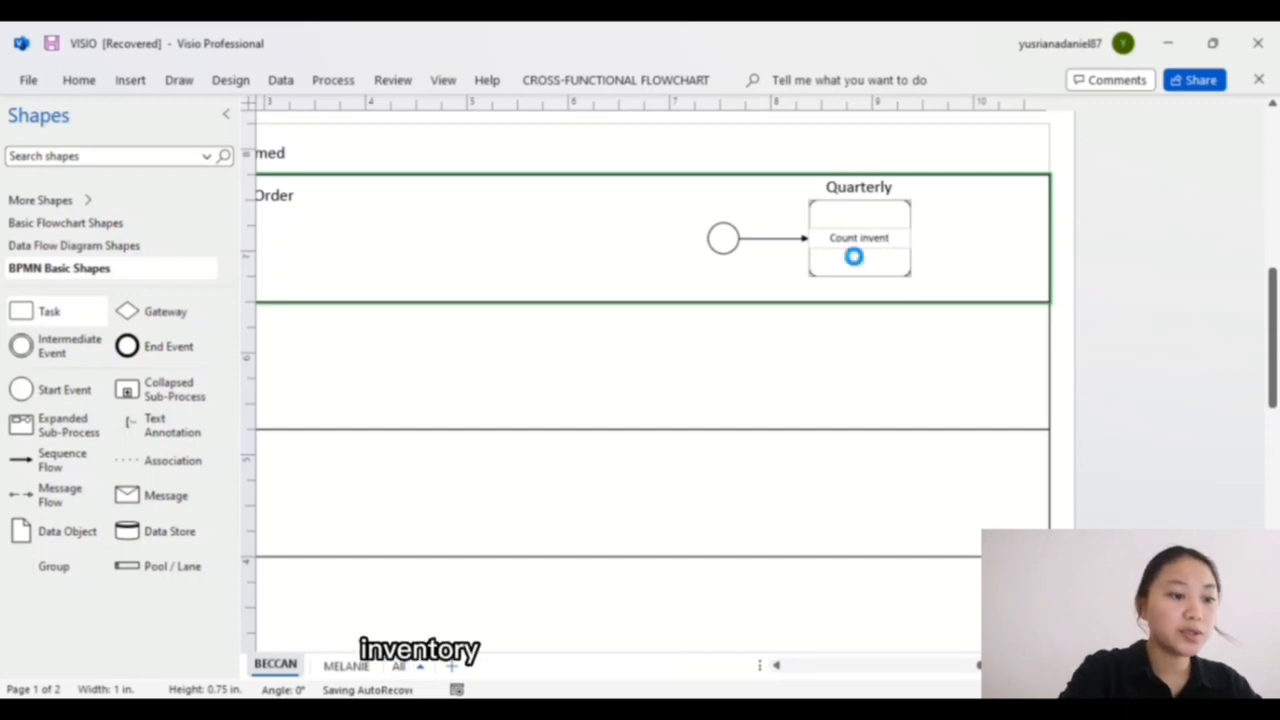
{"action": "type", "text": "o"}
{"action": "type", "text": "ry a"}
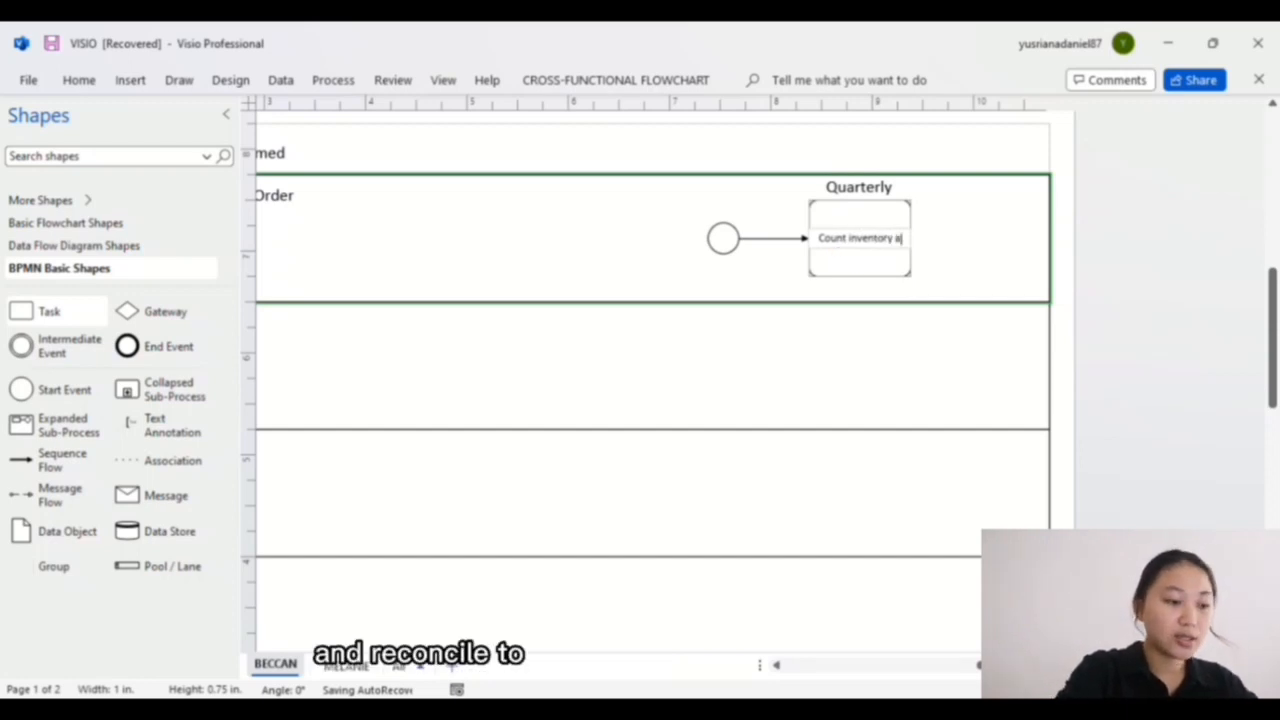
{"action": "type", "text": "nd reconcil"}
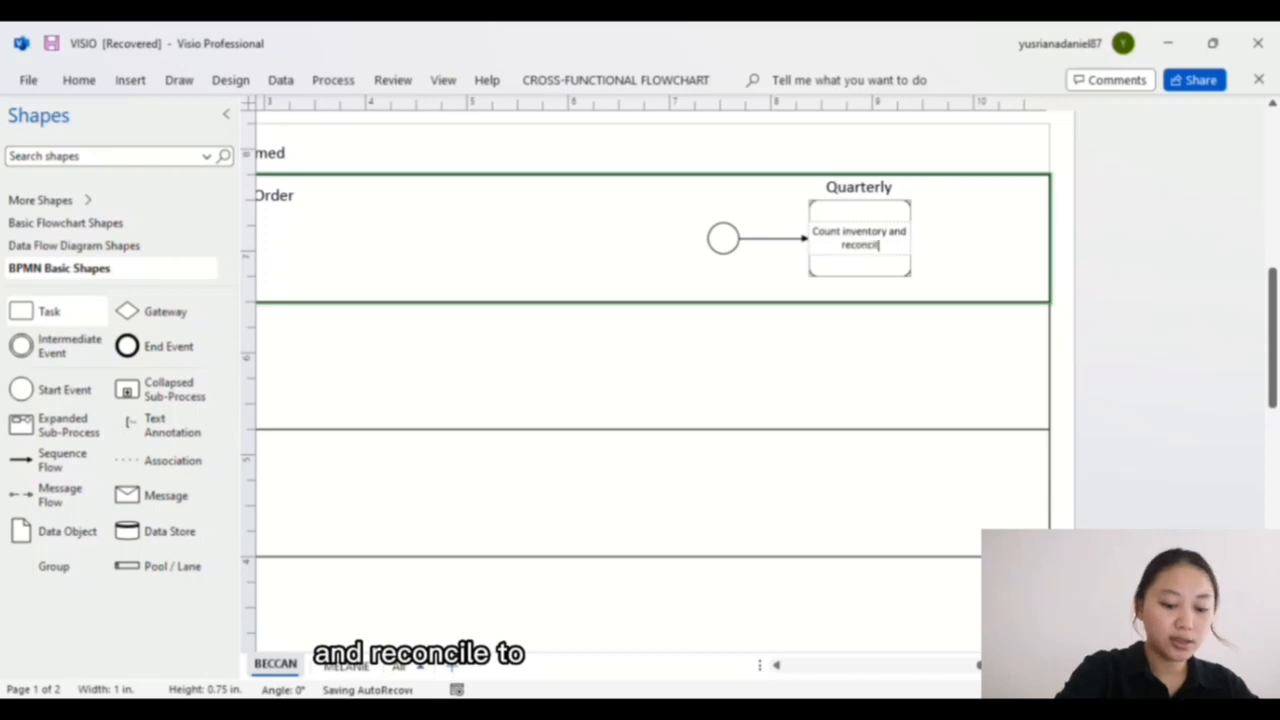
{"action": "type", "text": "e to "}
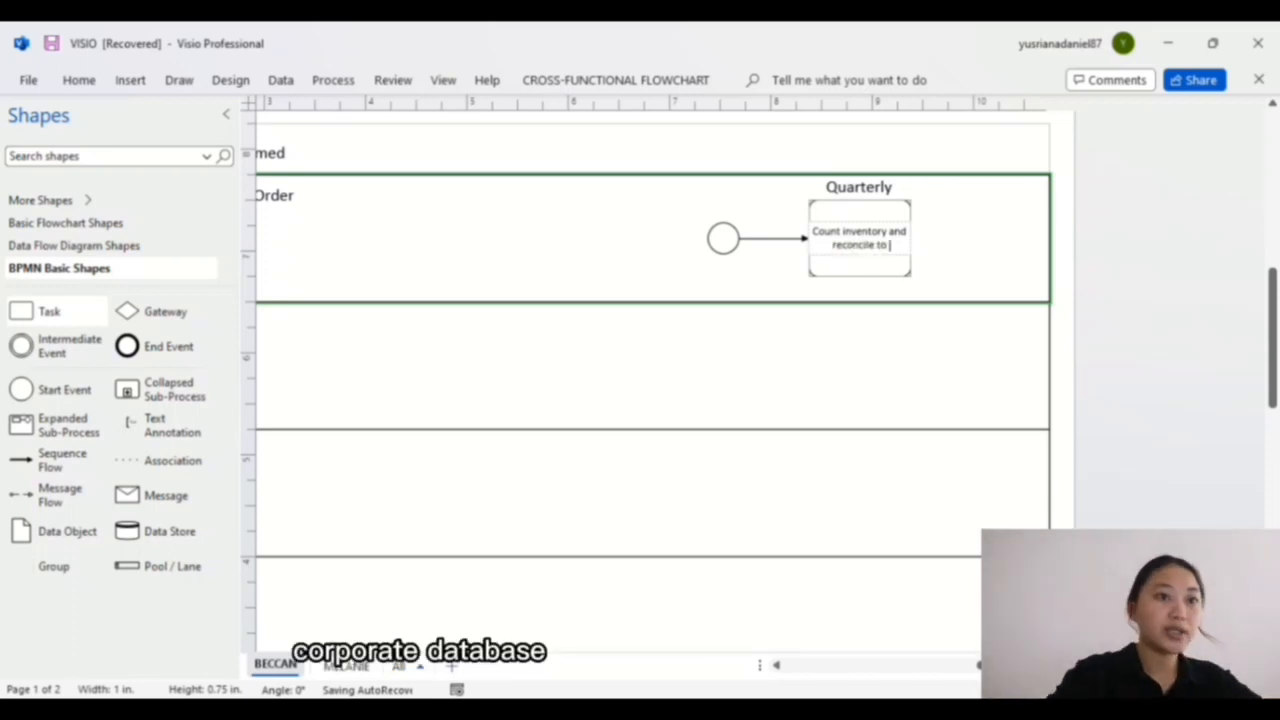
{"action": "type", "text": "corpo"}
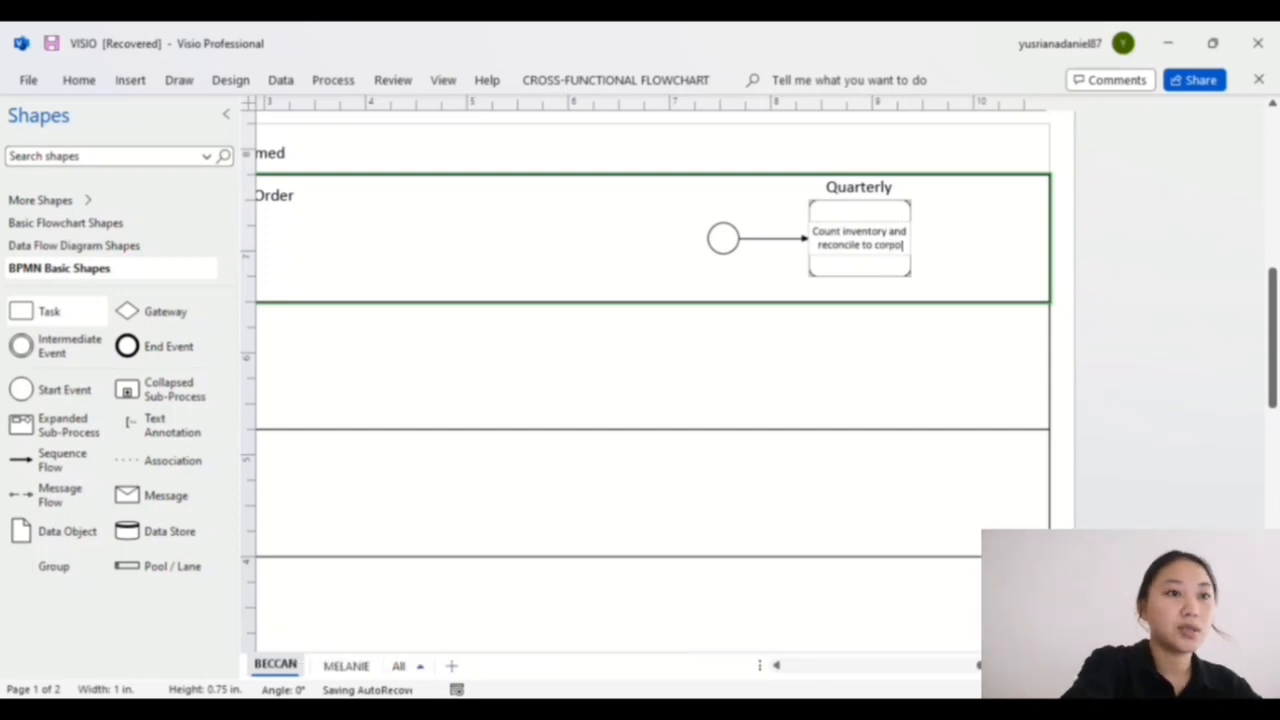
{"action": "type", "text": "rate databas"}
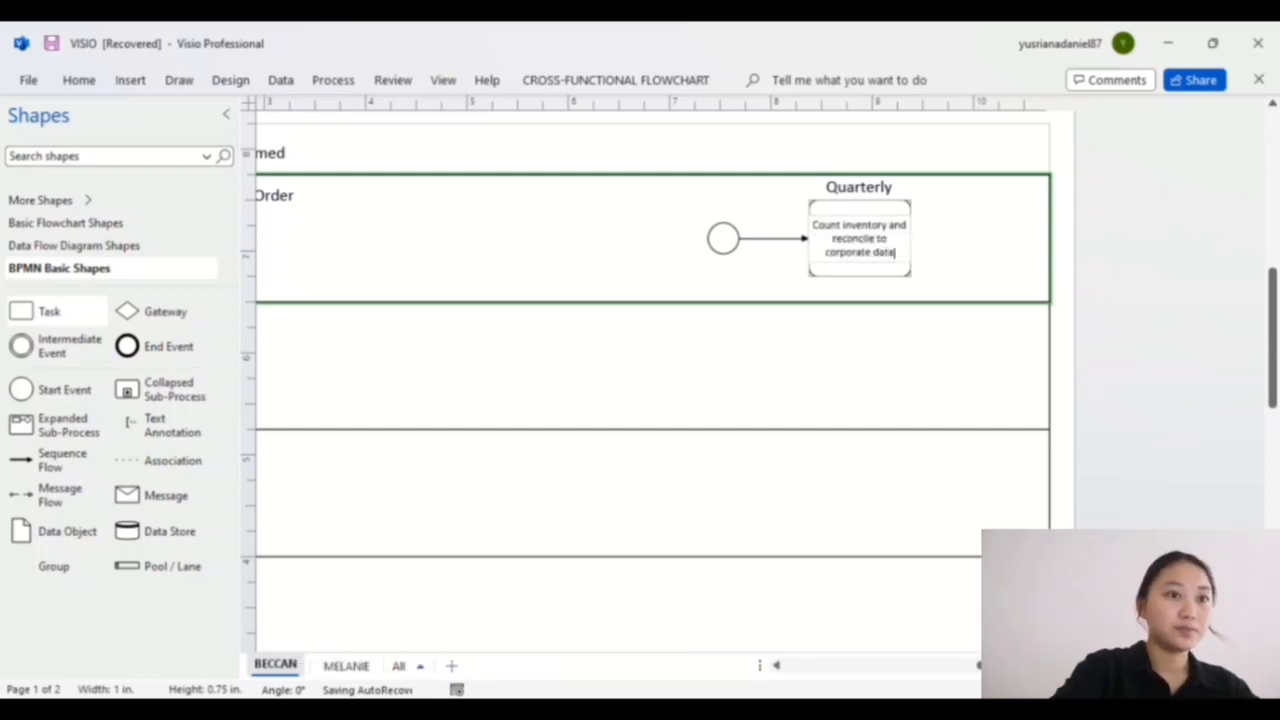
{"action": "left_click", "coordinate": [916, 250]}
{"action": "left_click", "coordinate": [883, 263]}
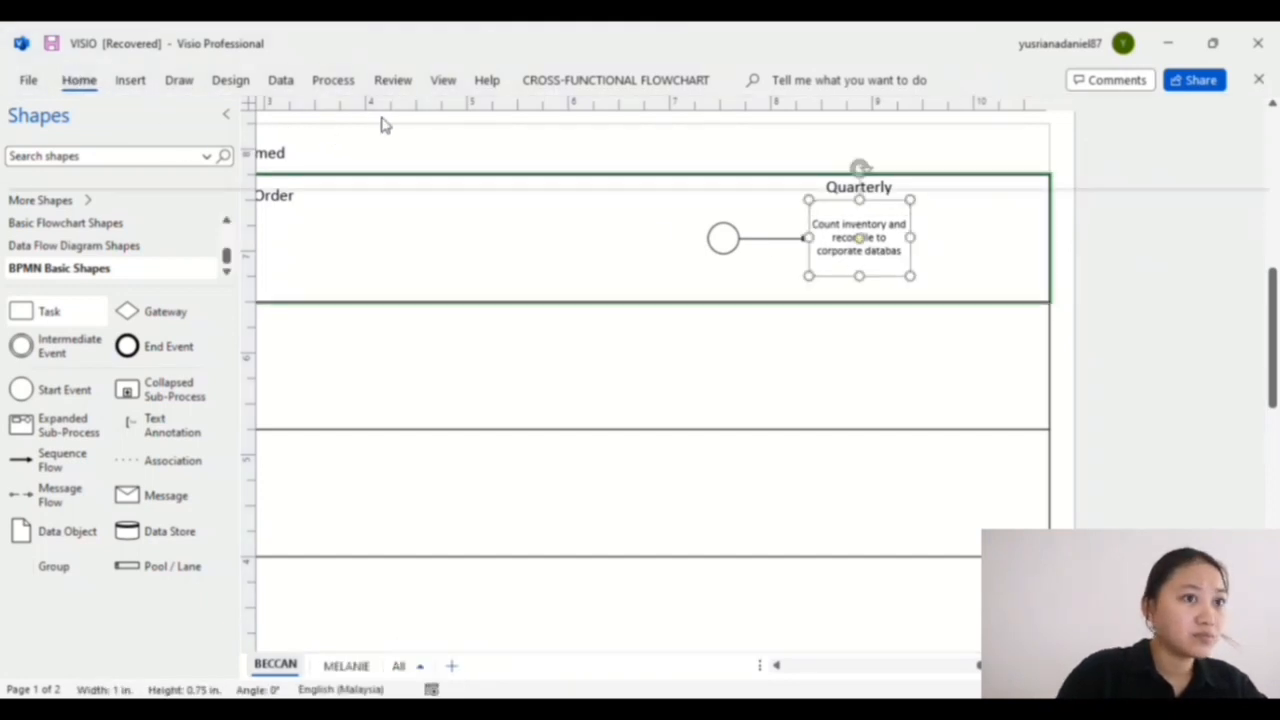
{"action": "left_click", "coordinate": [940, 245]}
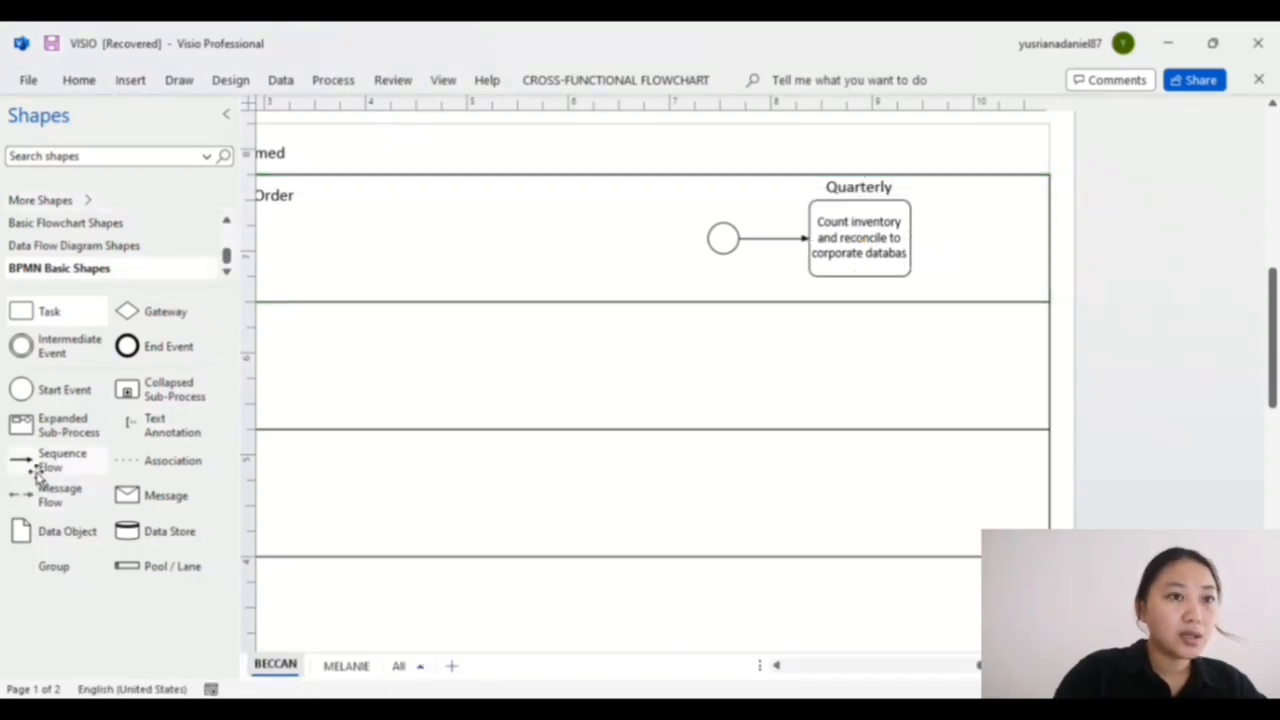
- Complete the Quarterly flow with a Sequence Flow arrow from the task to a new End Event
{"action": "left_click_drag", "start_coordinate": [38, 475], "coordinate": [960, 258]}
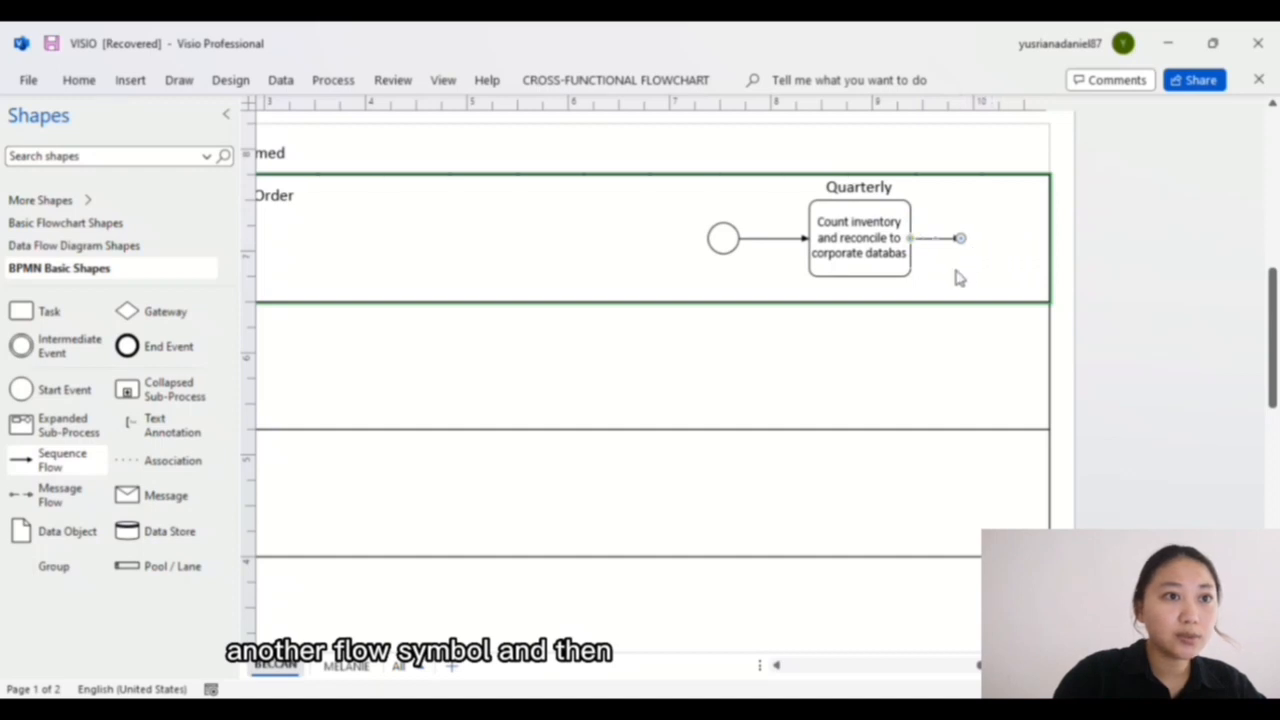
{"action": "left_click", "coordinate": [960, 271]}
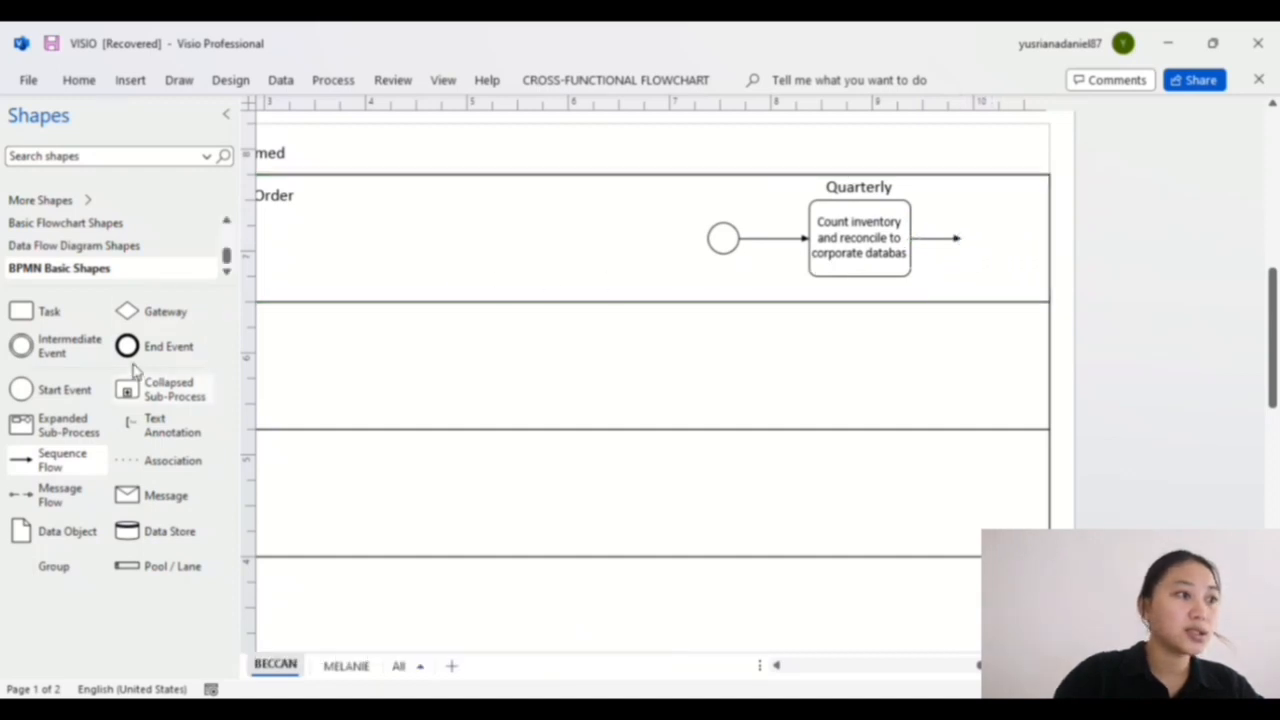
{"action": "left_click_drag", "start_coordinate": [136, 348], "coordinate": [985, 262]}
{"action": "left_click", "coordinate": [917, 317]}
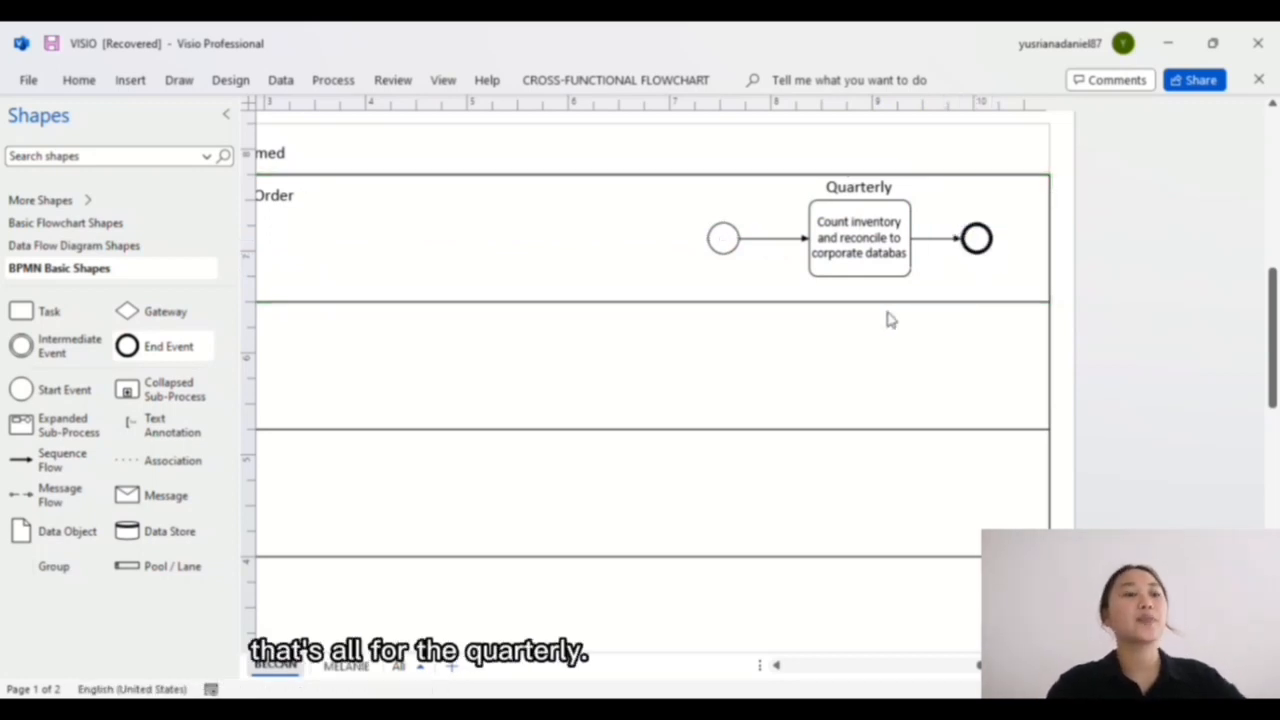
- Place a Start Event at the beginning of the Retail Store lane, beneath the Weekly & Rush Order label
{"action": "scroll", "coordinate": [650, 380], "scroll_direction": "left", "scroll_amount": 5}
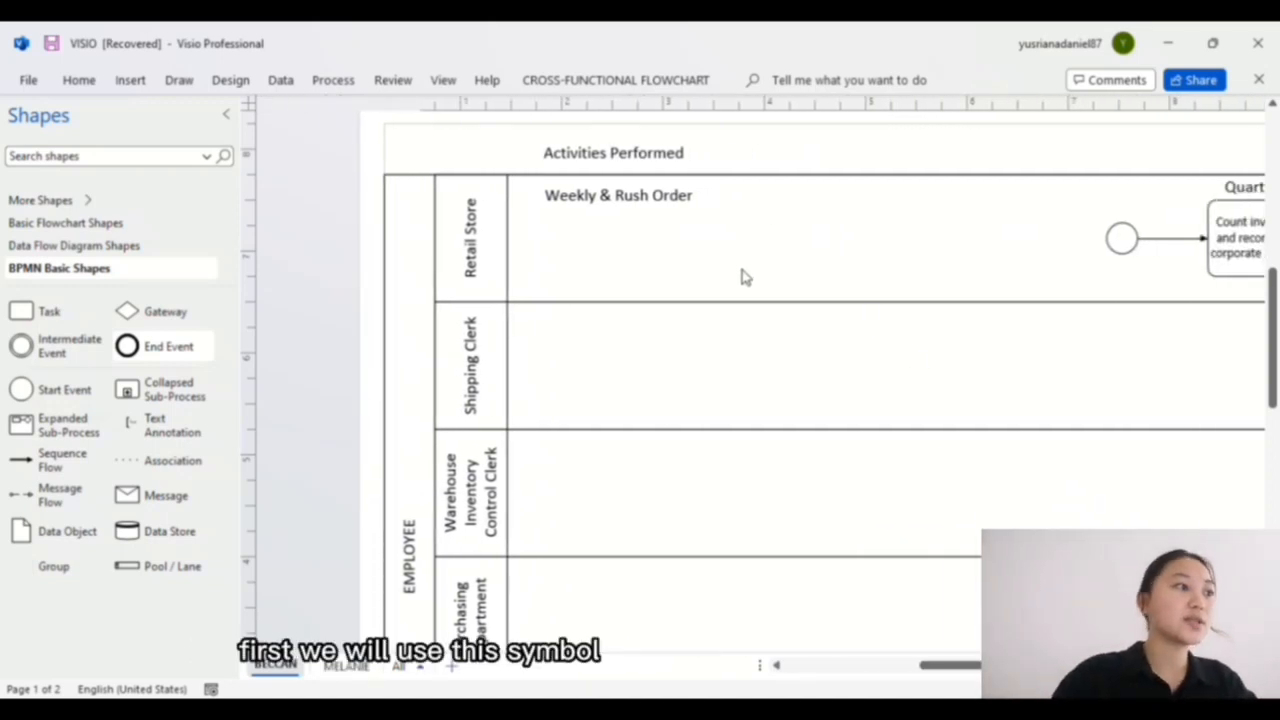
{"action": "left_click_drag", "start_coordinate": [22, 400], "coordinate": [537, 258]}
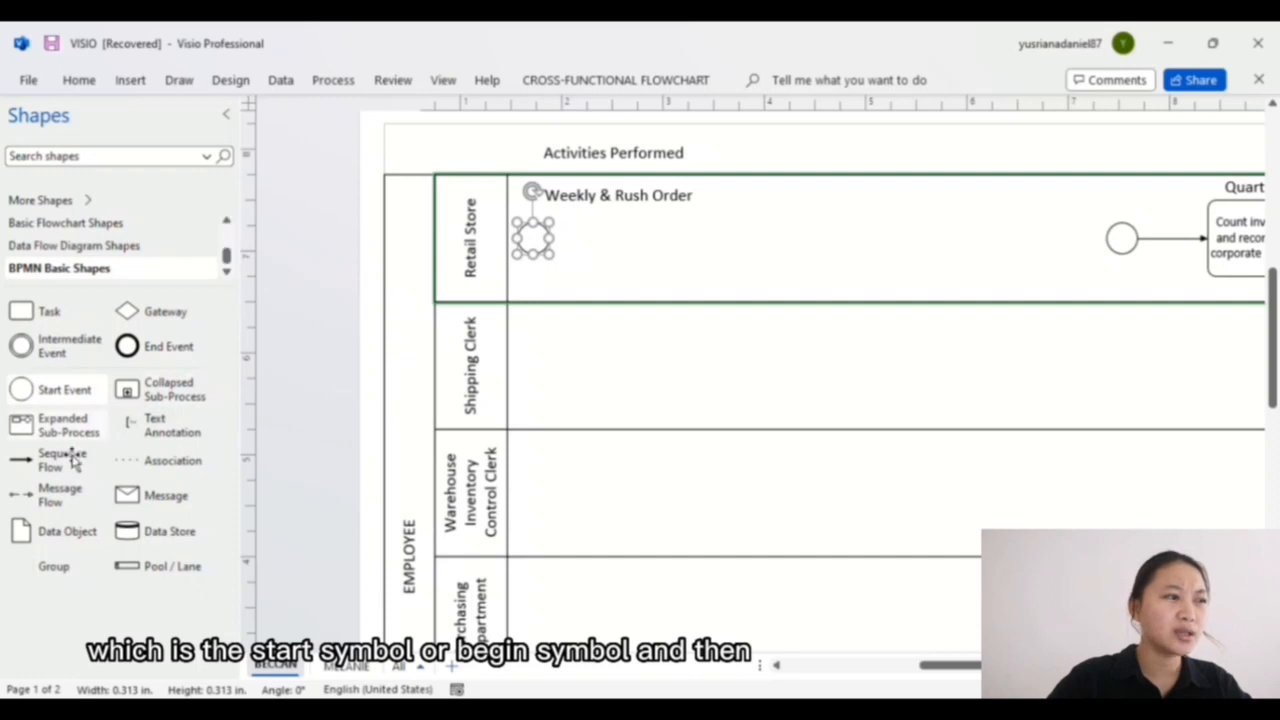
- Connect the Weekly & Rush Order Start Event to a new Task with a Sequence Flow and align the event and arrow with the task's middle
{"action": "left_click_drag", "start_coordinate": [70, 455], "coordinate": [613, 251]}
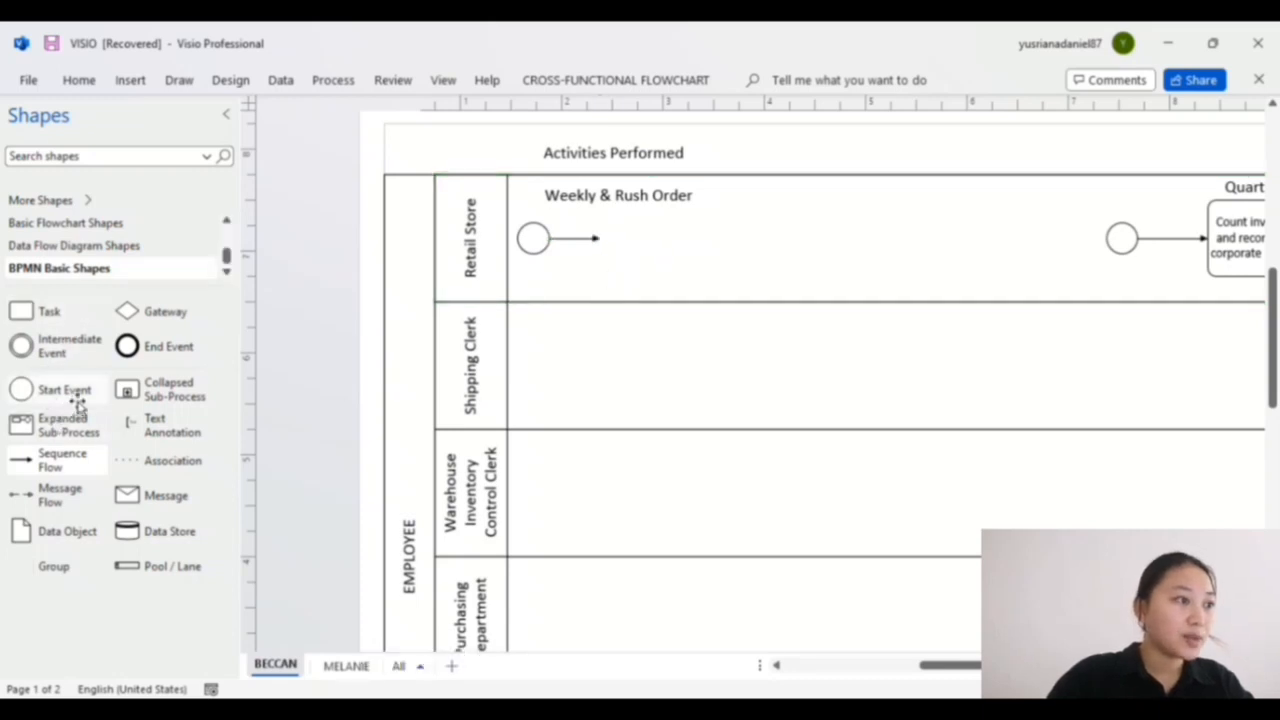
{"action": "left_click_drag", "start_coordinate": [30, 311], "coordinate": [660, 252]}
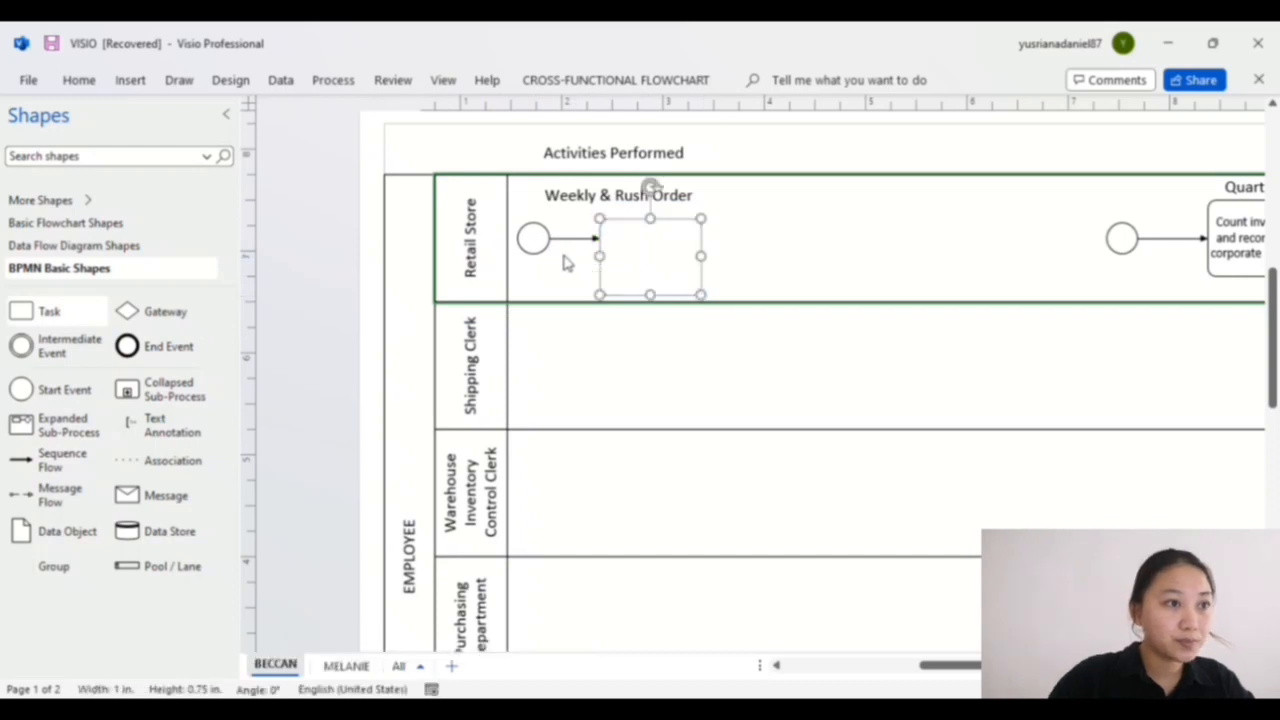
{"action": "left_click", "coordinate": [533, 244]}
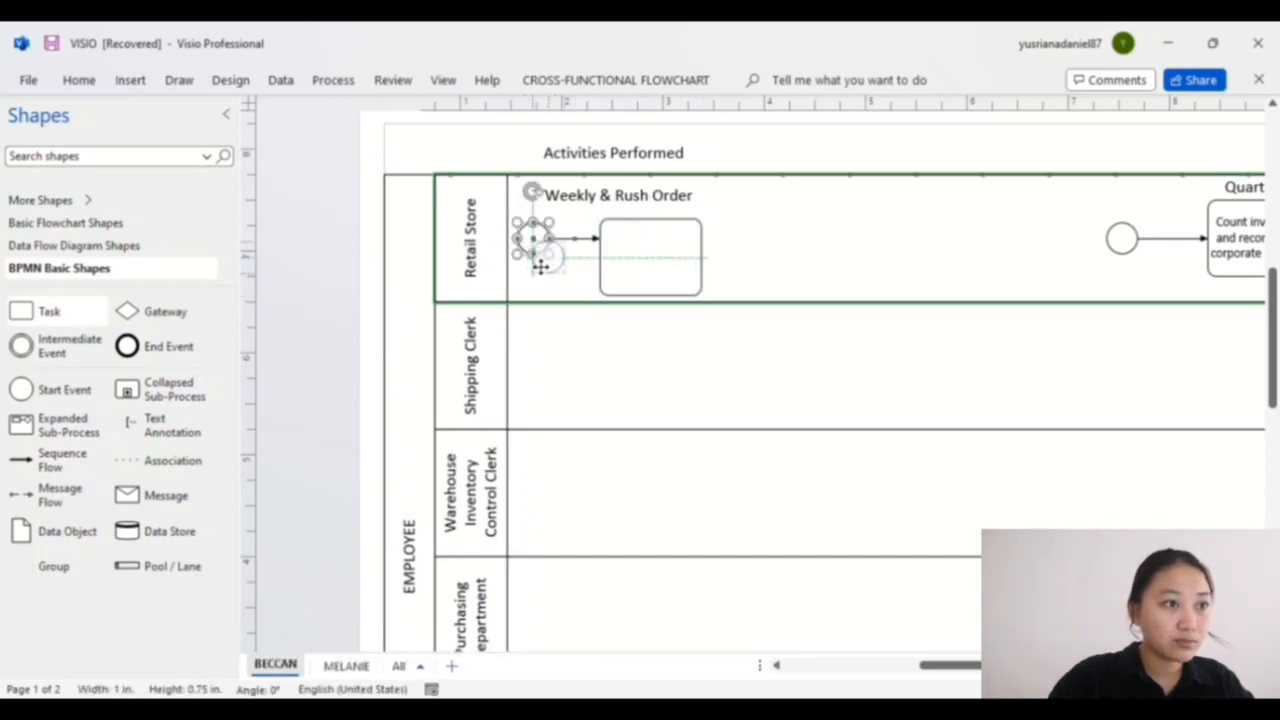
{"action": "left_click_drag", "start_coordinate": [534, 263], "coordinate": [534, 279]}
{"action": "left_click_drag", "start_coordinate": [600, 241], "coordinate": [601, 259]}
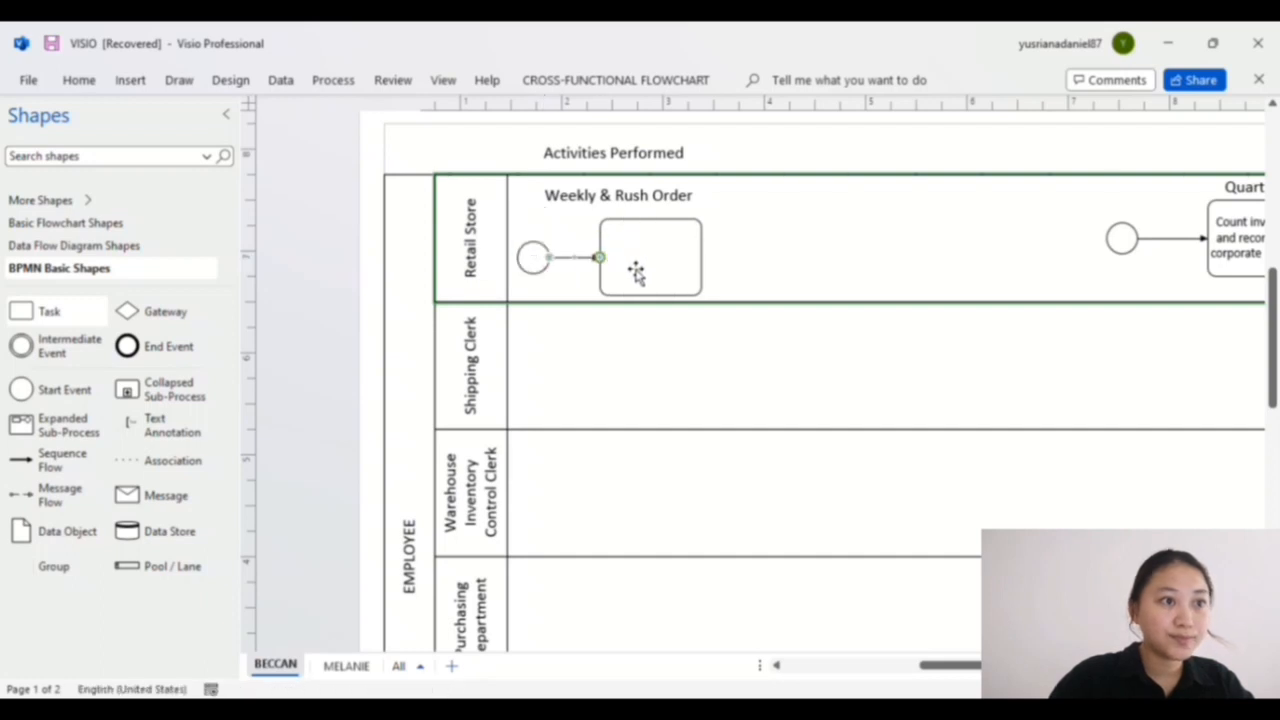
- Label the Weekly & Rush Order task "Review inventory, place order"
{"action": "left_click", "coordinate": [637, 266]}
{"action": "left_click", "coordinate": [645, 262]}
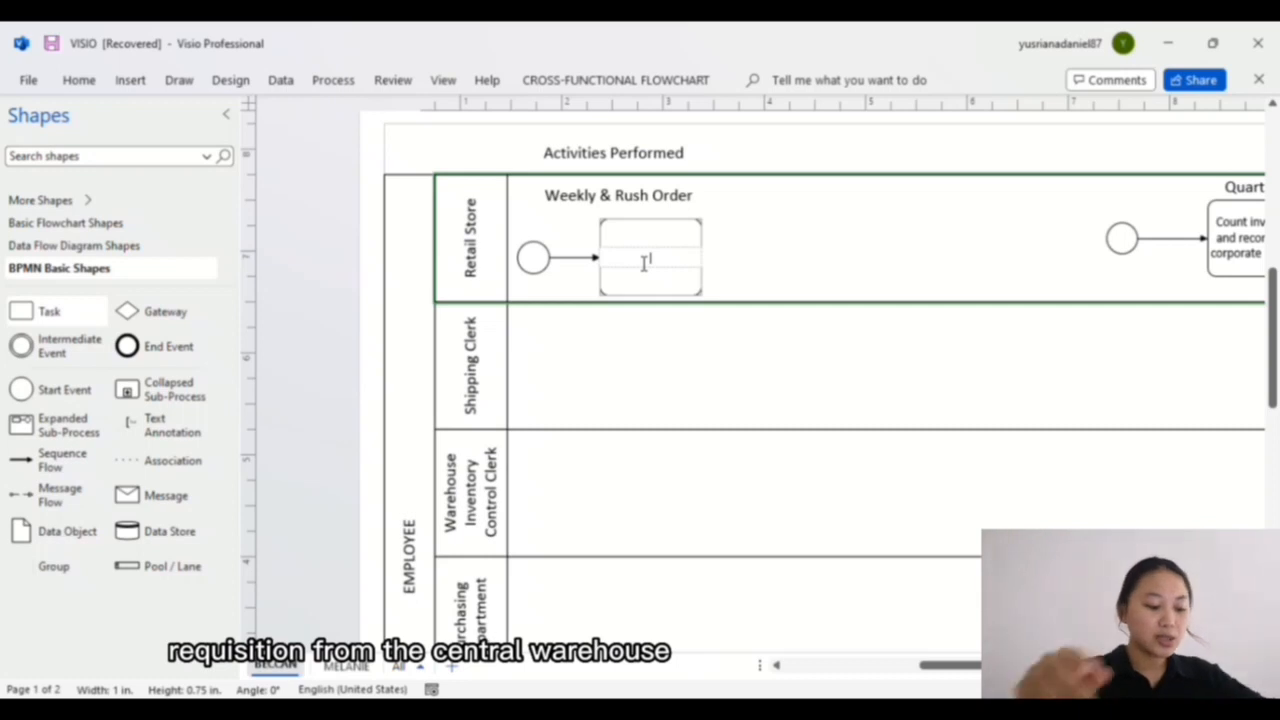
{"action": "type", "text": "Revie"}
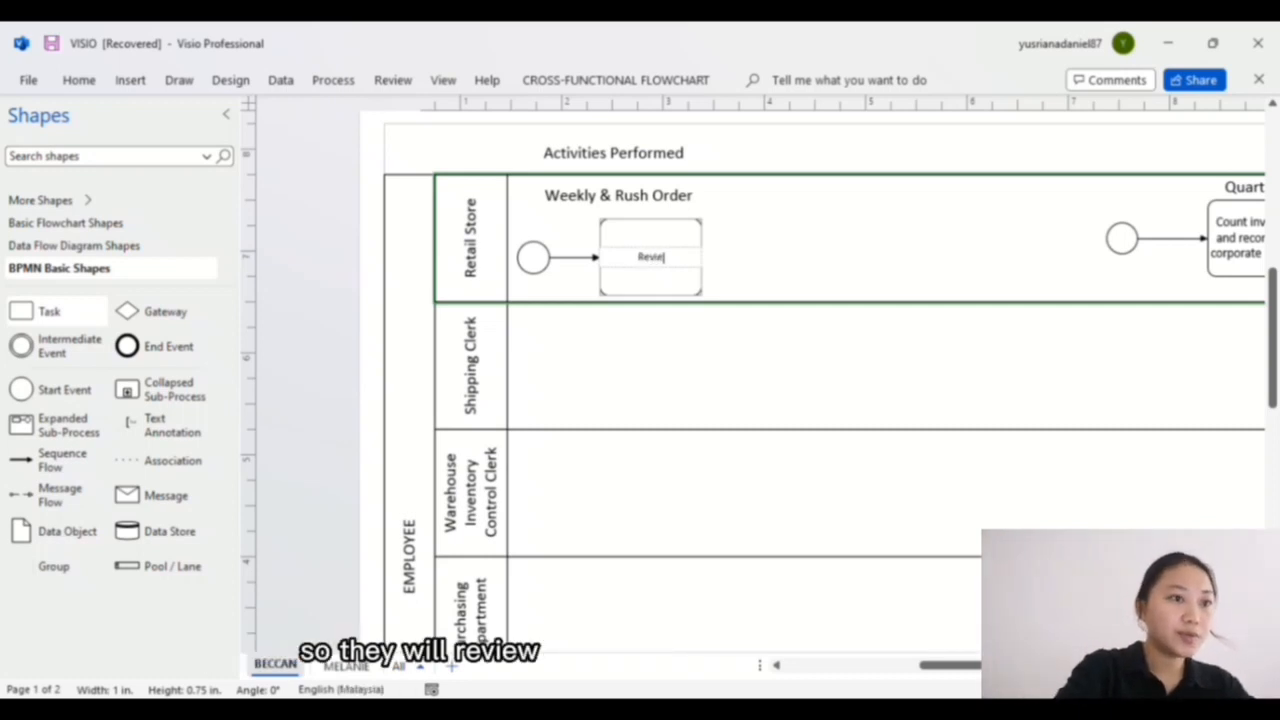
{"action": "type", "text": "w"}
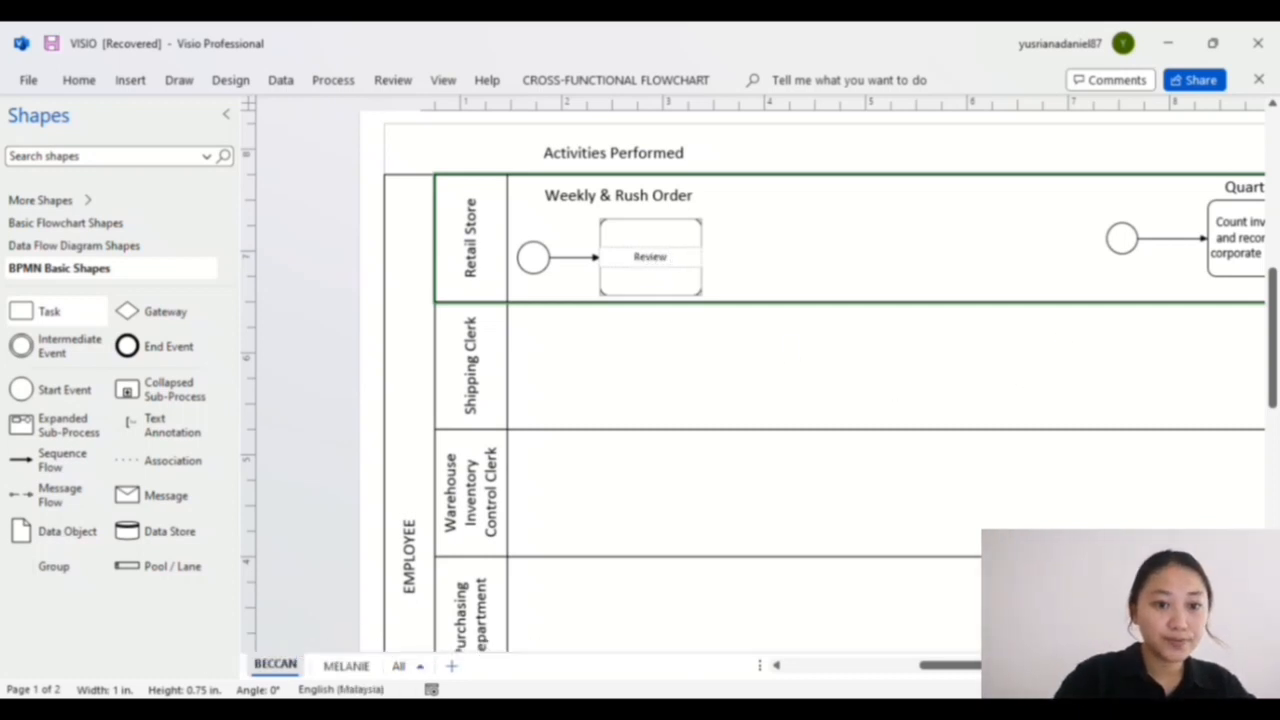
{"action": "scroll", "coordinate": [835, 372], "scroll_direction": "up", "scroll_amount": 2}
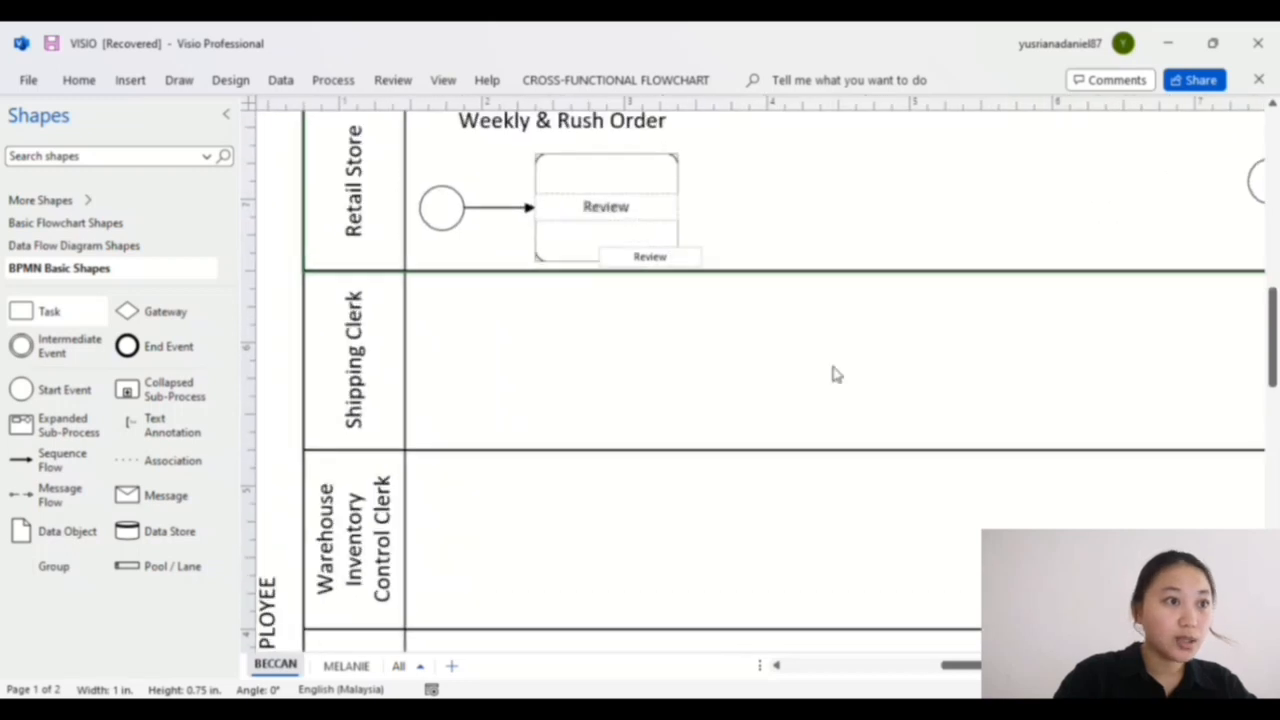
{"action": "left_click", "coordinate": [656, 222]}
{"action": "double_click", "coordinate": [651, 218]}
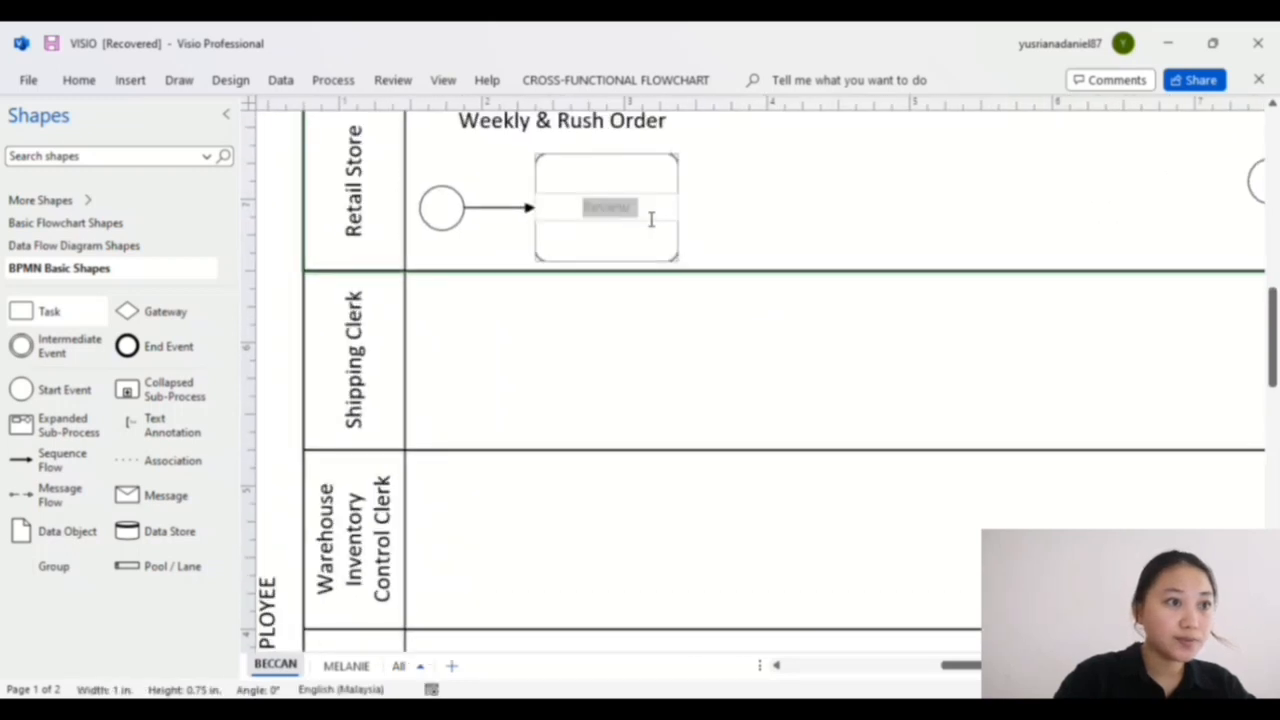
{"action": "left_click", "coordinate": [655, 220]}
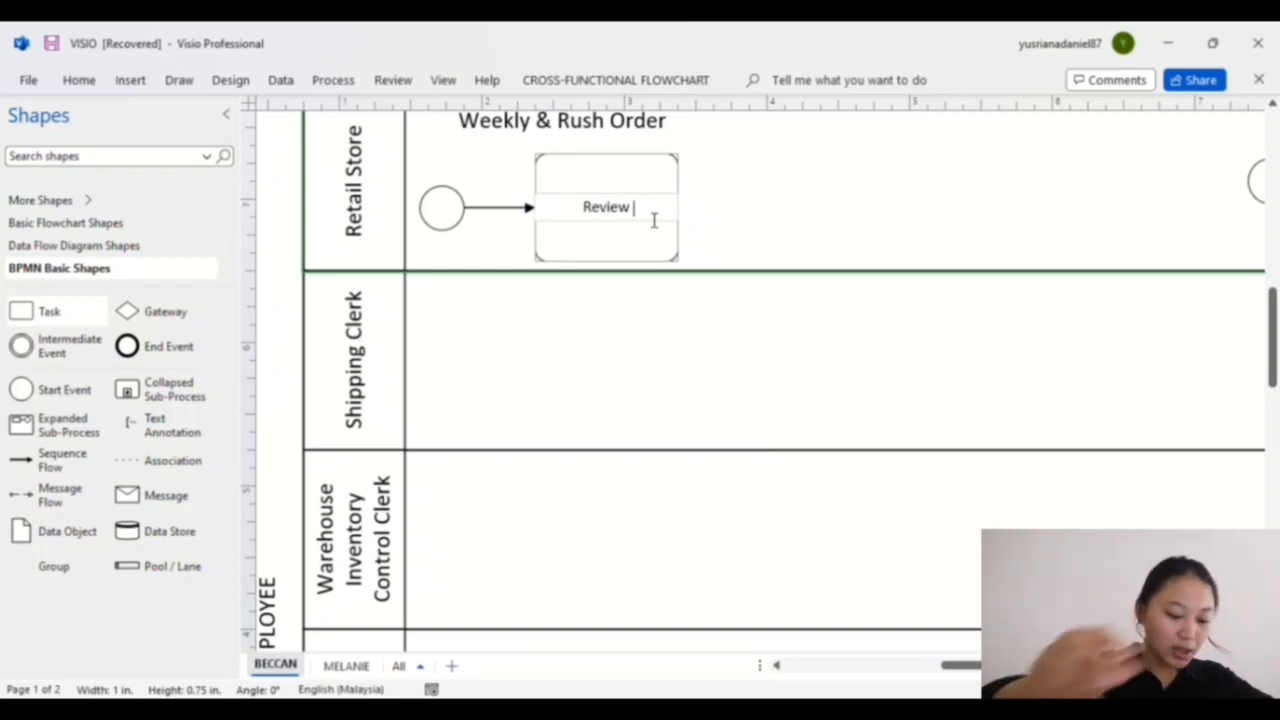
{"action": "type", "text": "inven"}
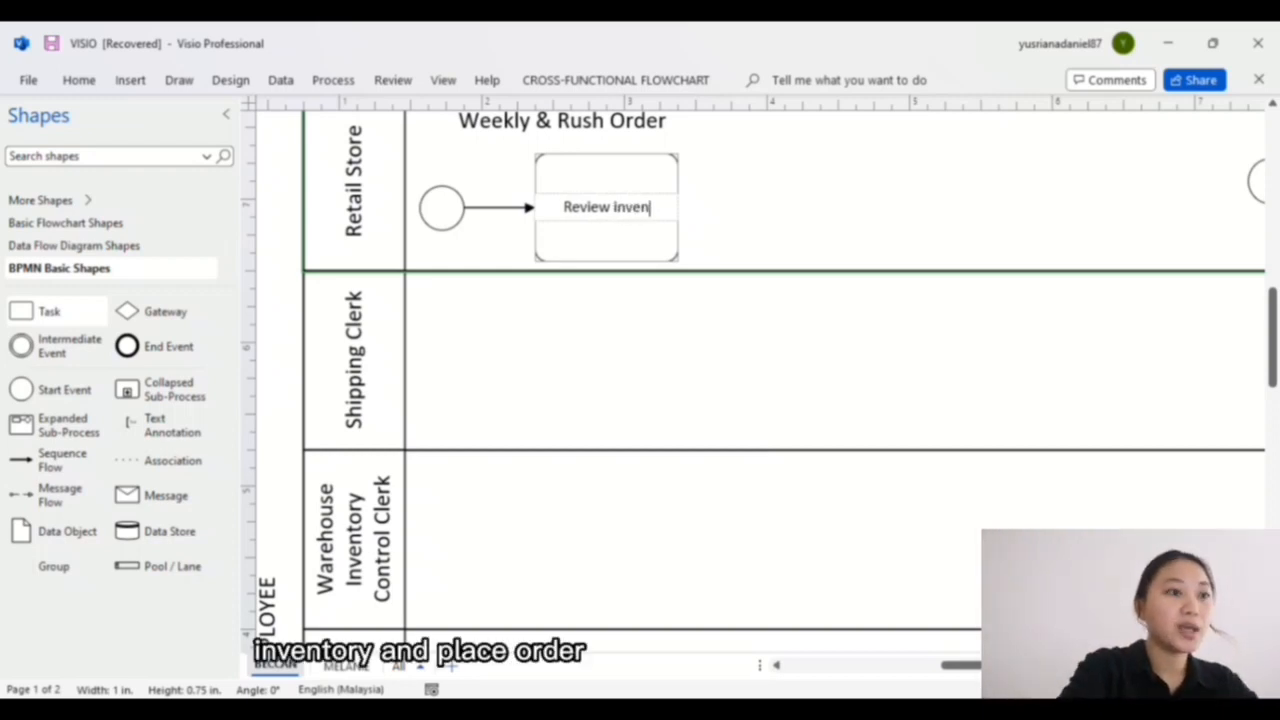
{"action": "type", "text": "tory, "}
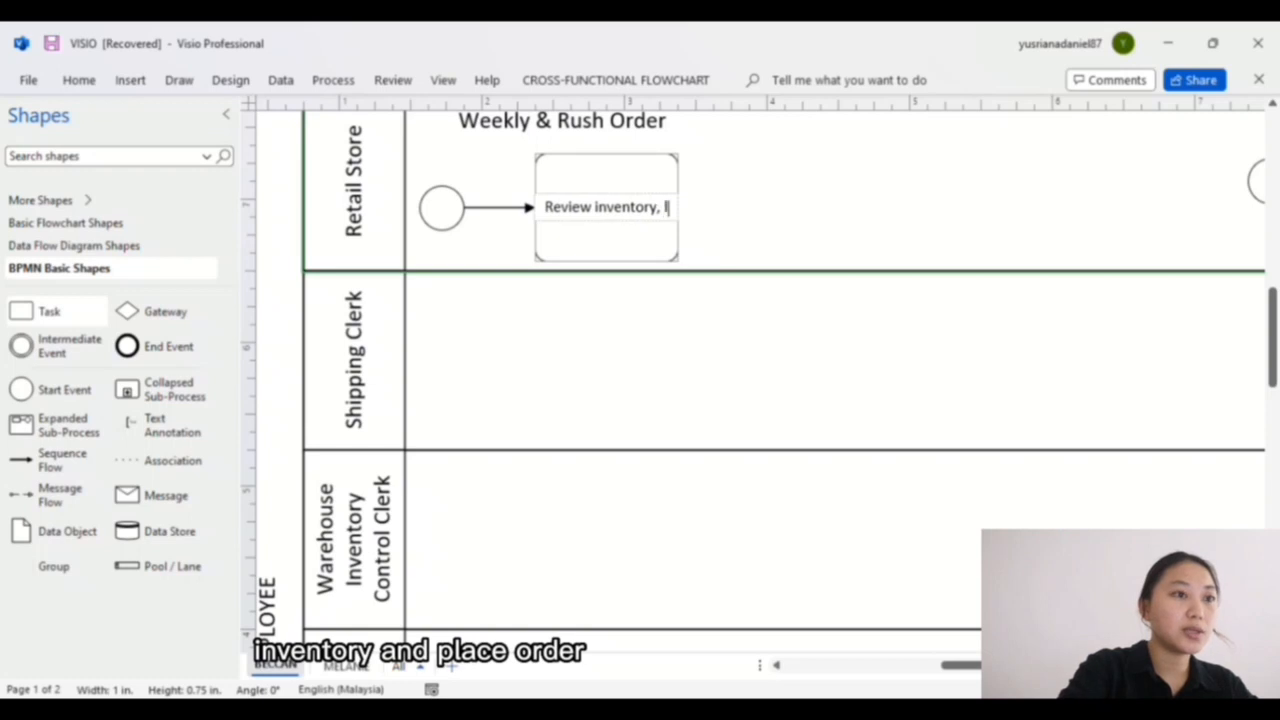
{"action": "type", "text": "place order"}
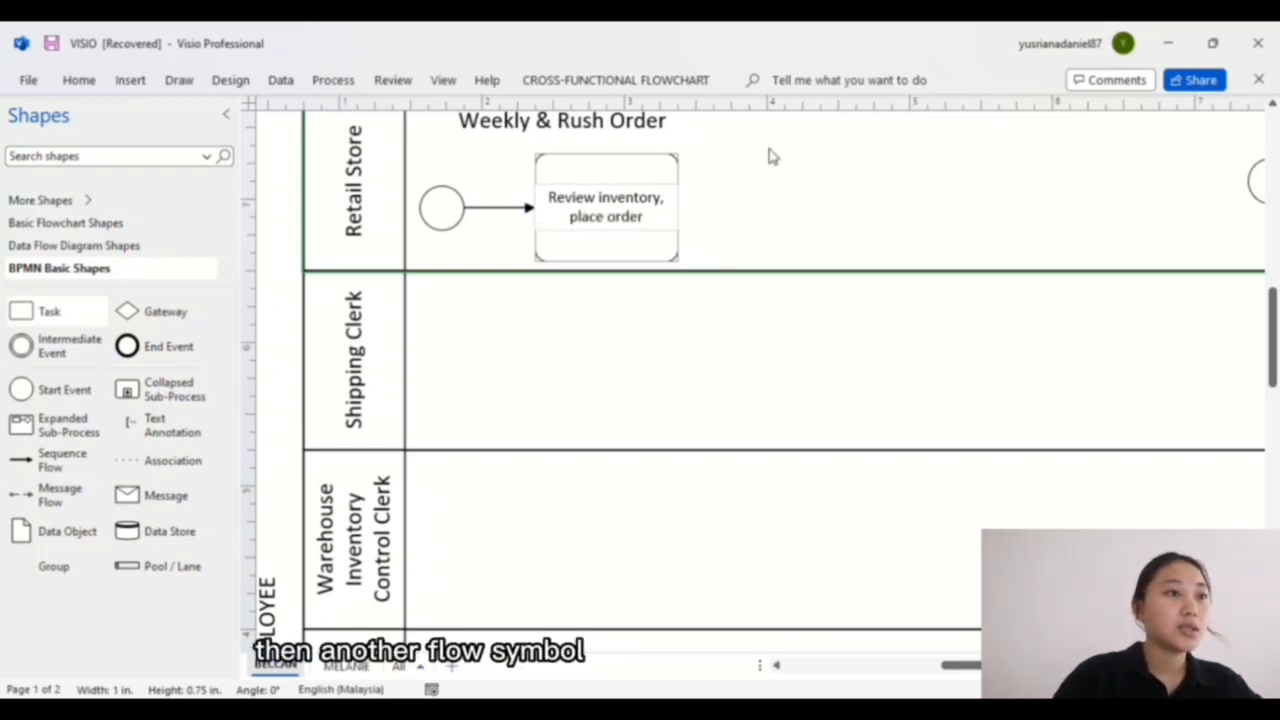
{"action": "left_click", "coordinate": [740, 195]}
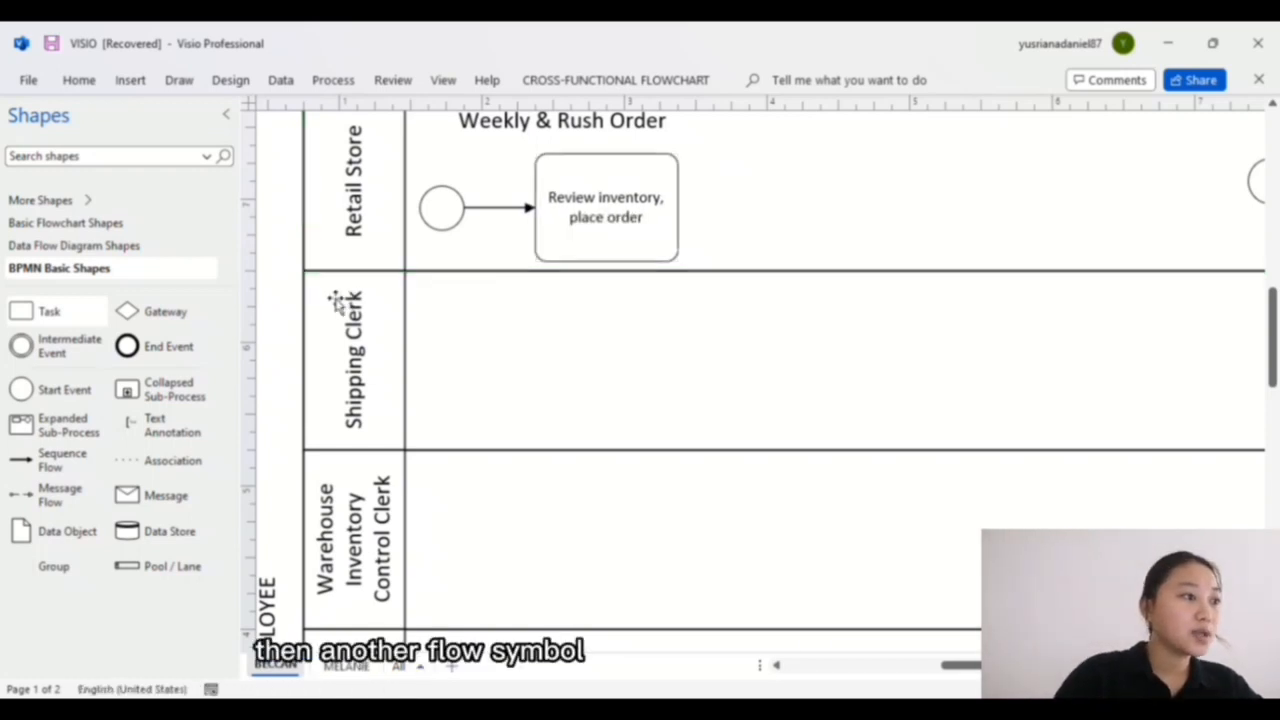
{"action": "left_click_drag", "start_coordinate": [64, 455], "coordinate": [772, 222]}
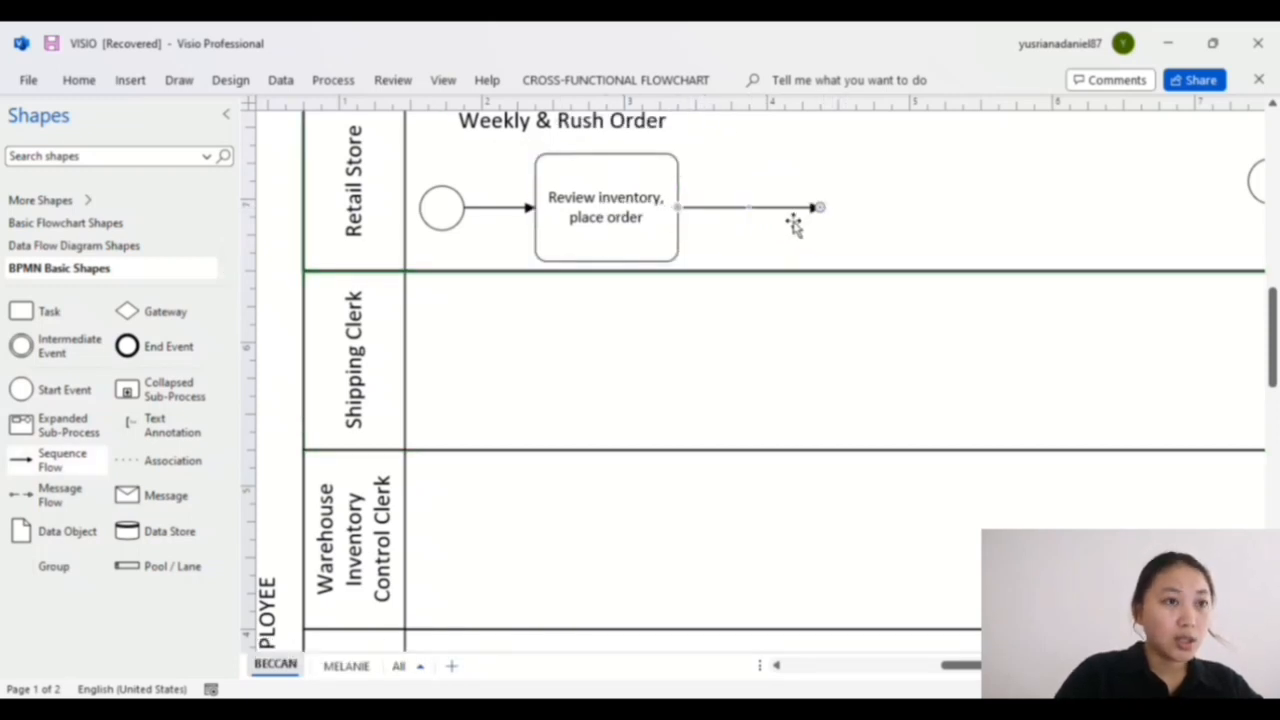
{"action": "left_click", "coordinate": [775, 218]}
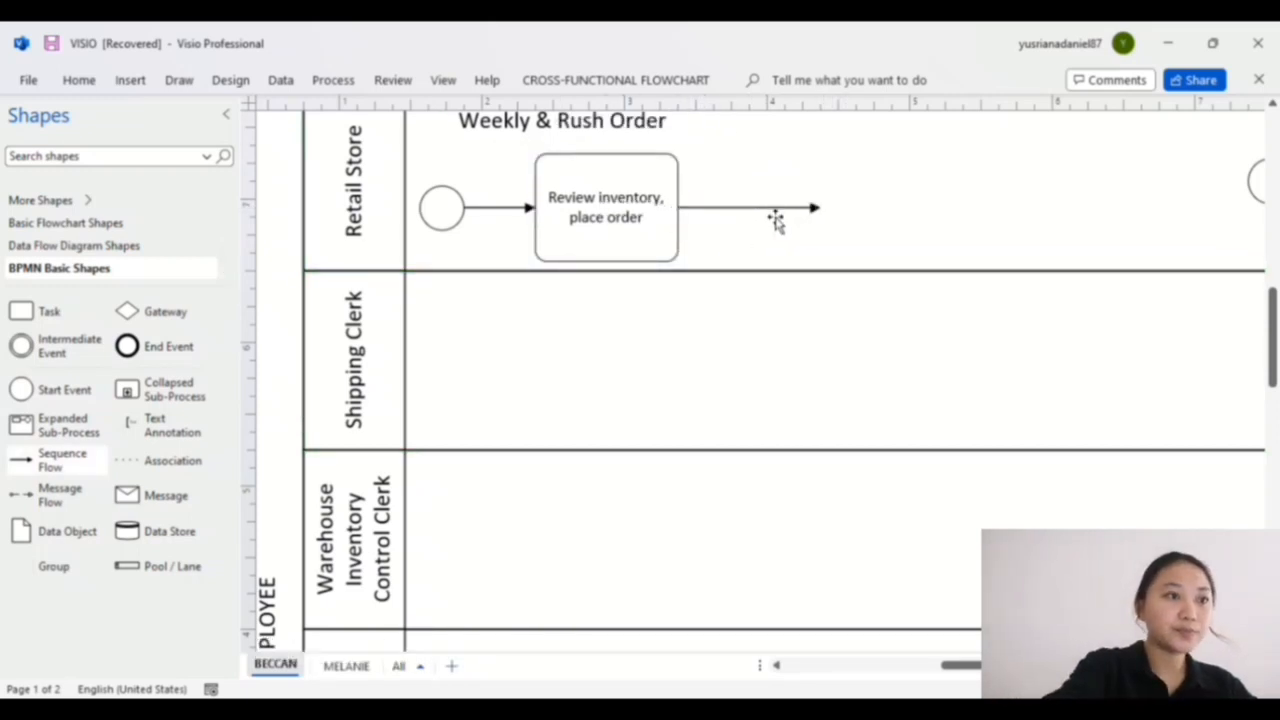
{"action": "key", "text": "Delete"}
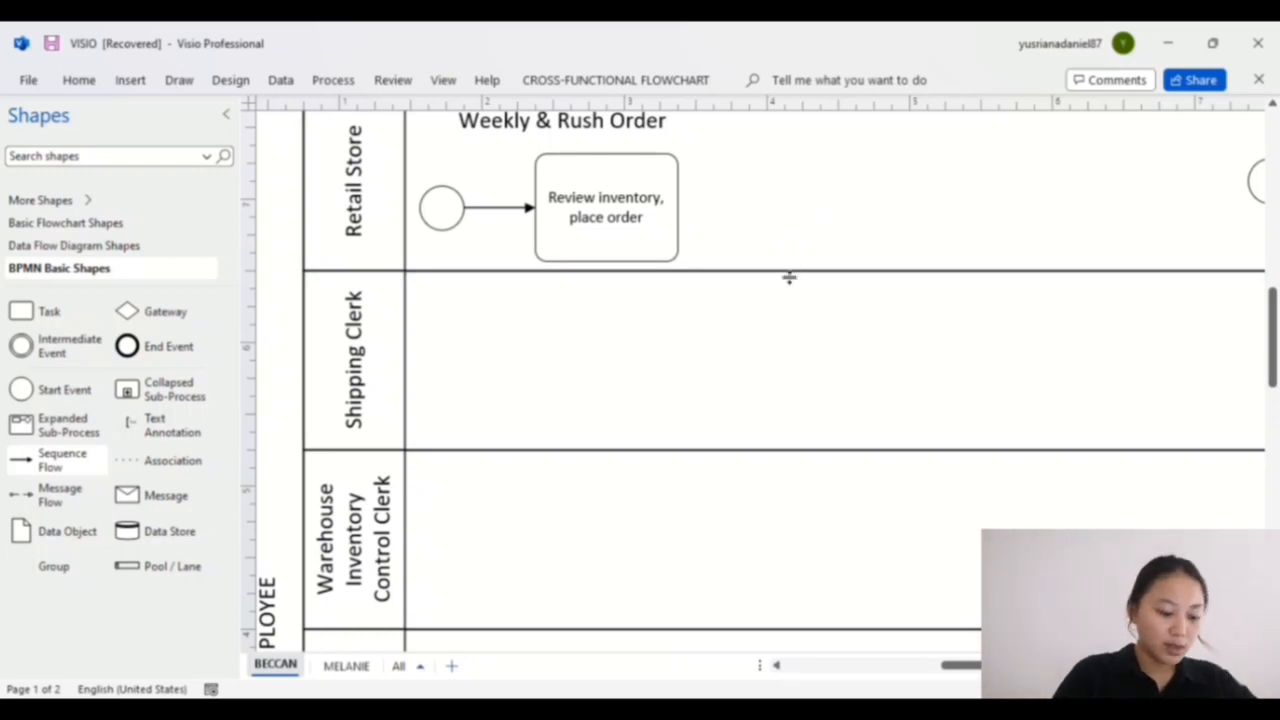
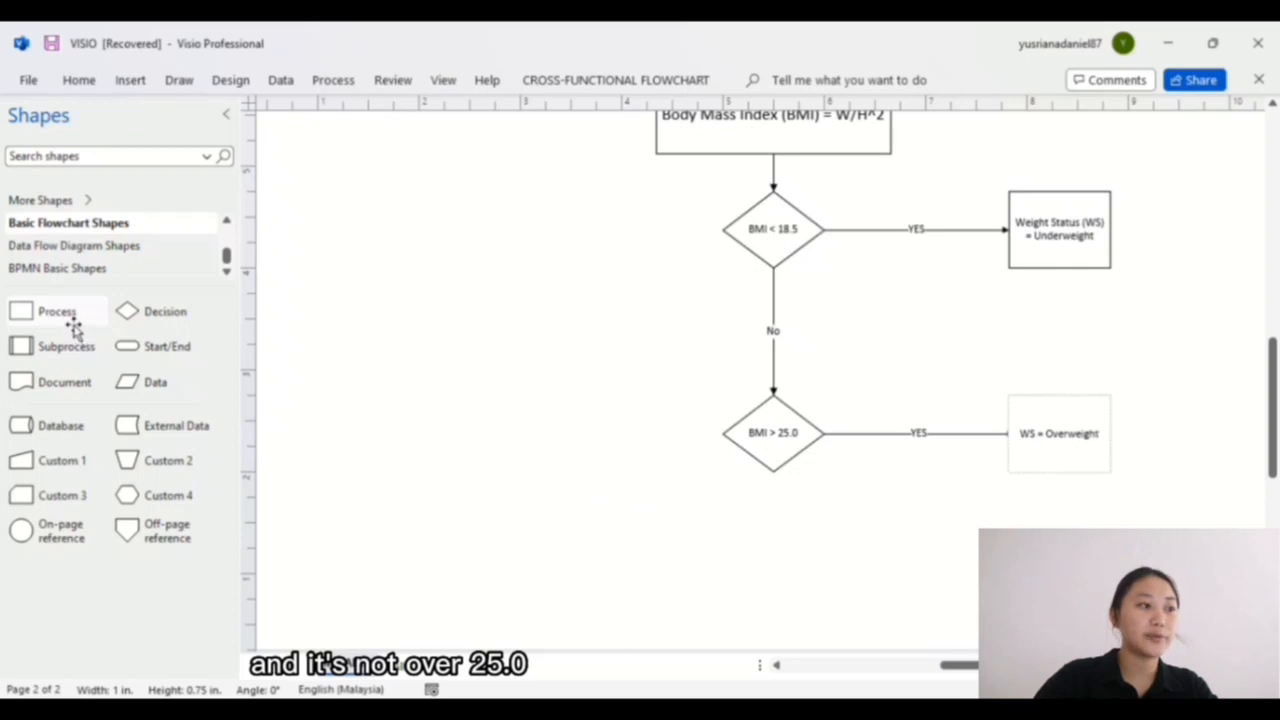
- Add a Sequence Flow leading left from the BMI > 25.0 decision on the MELANIE page and label it "NO"
{"action": "left_click", "coordinate": [66, 246]}
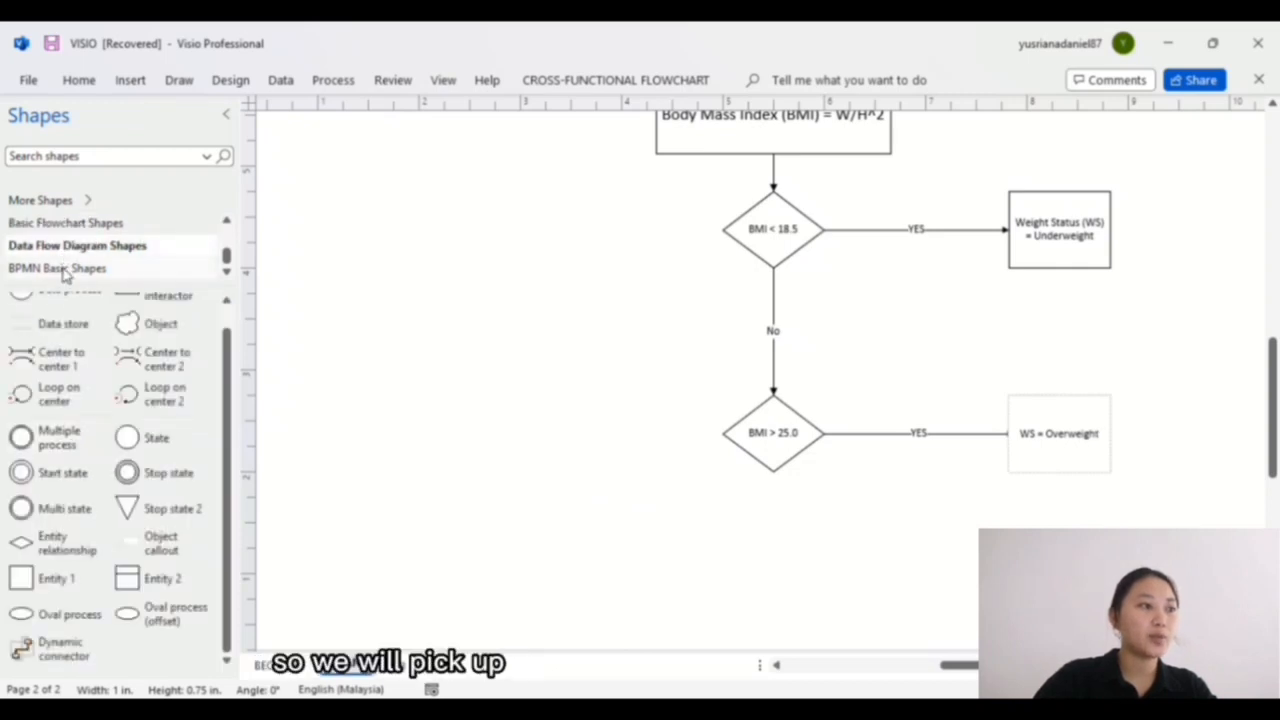
{"action": "left_click", "coordinate": [62, 270]}
{"action": "left_click_drag", "start_coordinate": [55, 462], "coordinate": [738, 451]}
{"action": "left_click_drag", "start_coordinate": [716, 554], "coordinate": [578, 450]}
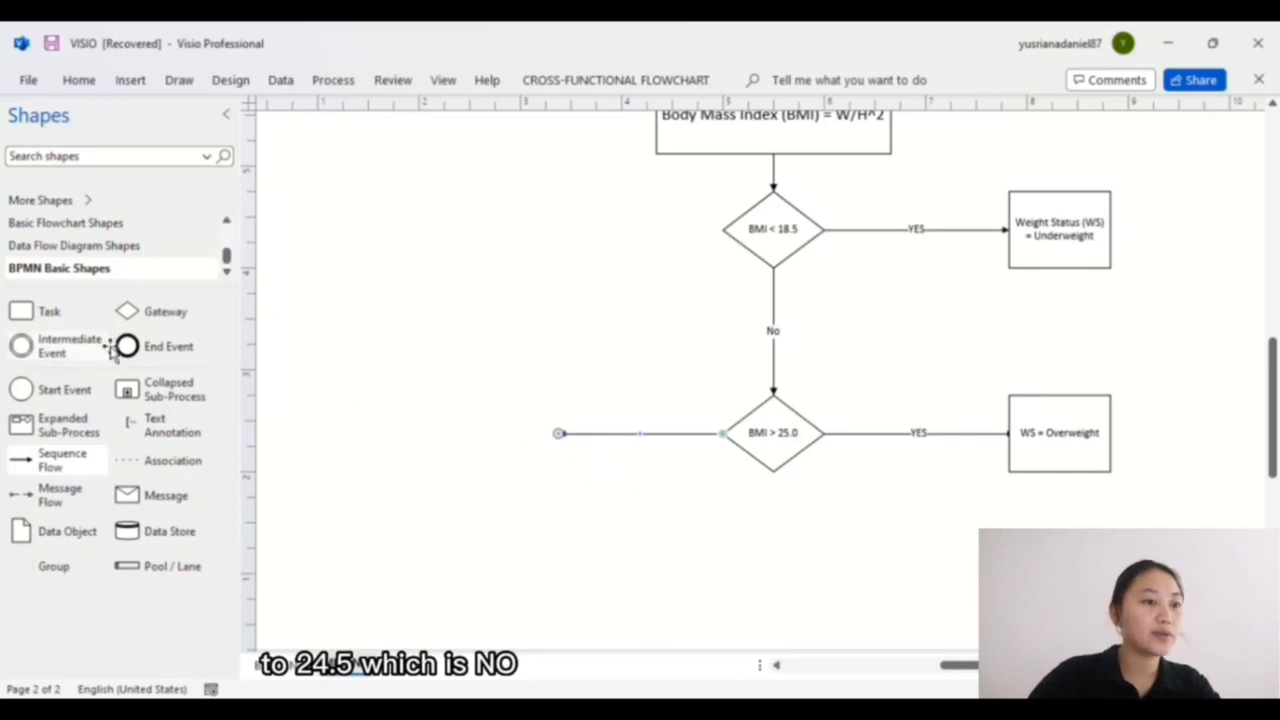
{"action": "double_click", "coordinate": [645, 441]}
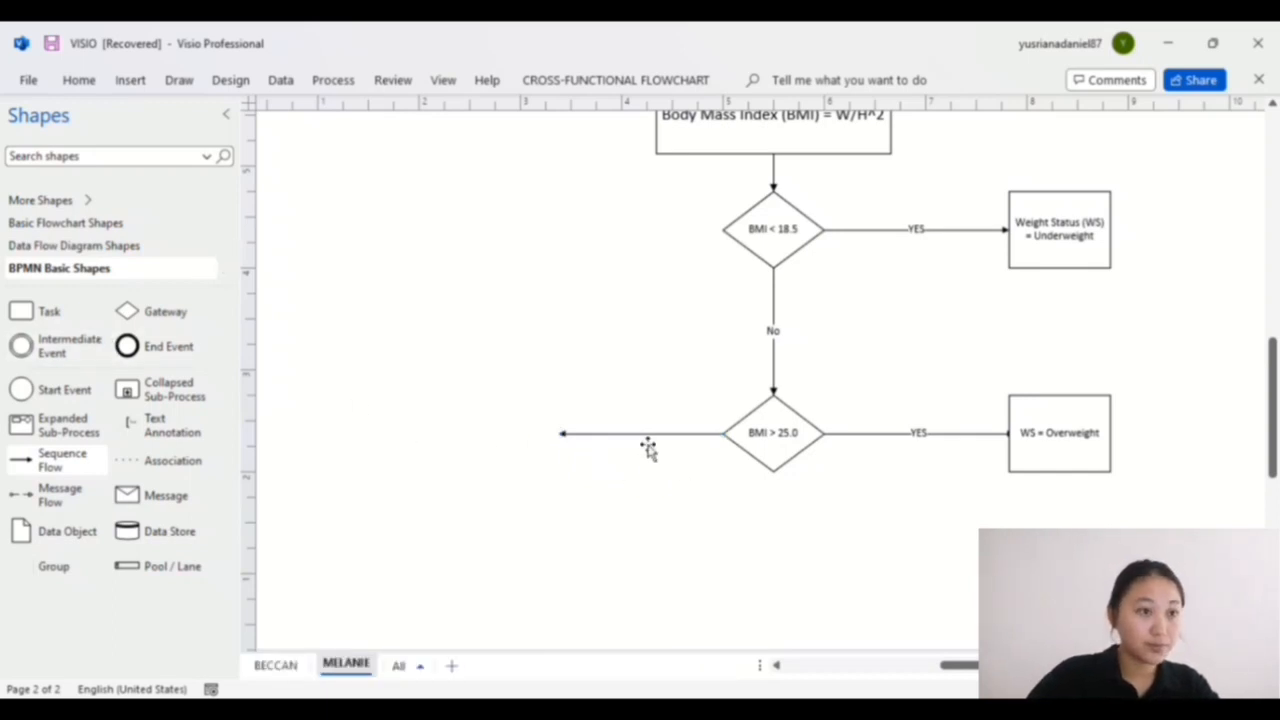
{"action": "double_click", "coordinate": [650, 447]}
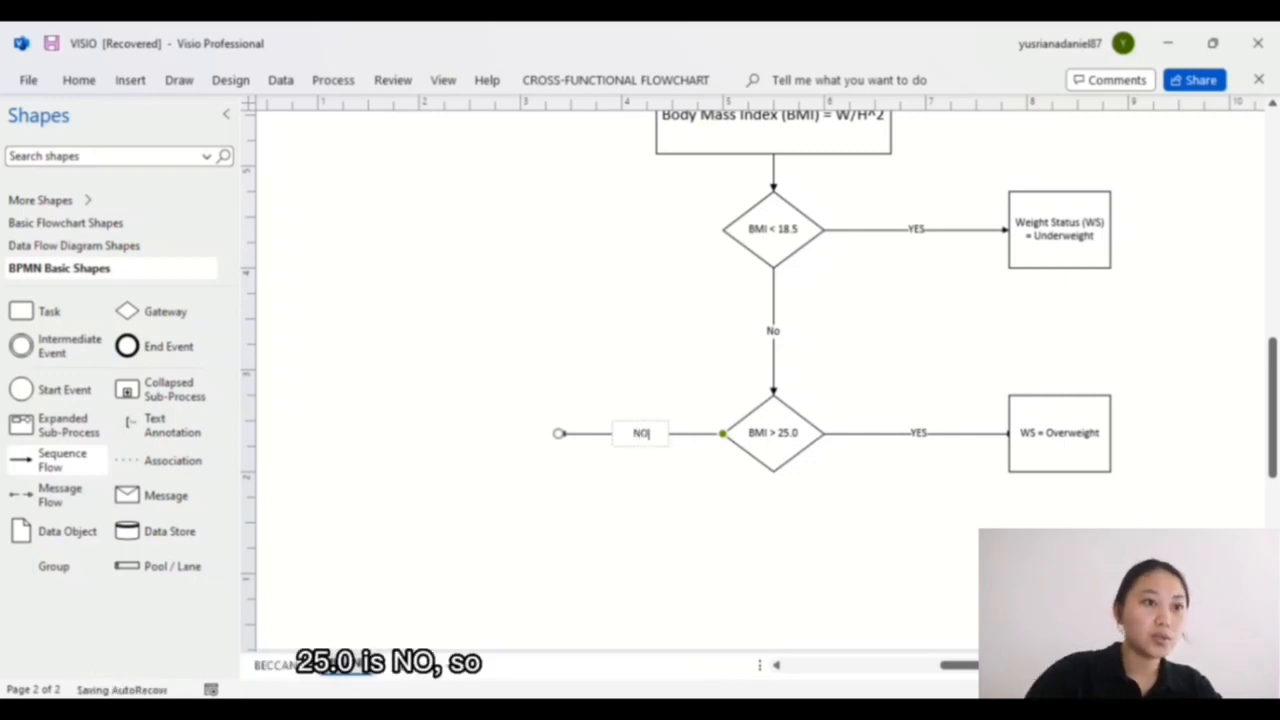
- Change the label on the connector between the BMI < 18.5 and BMI > 25.0 decisions to "NO"
{"action": "double_click", "coordinate": [781, 336]}
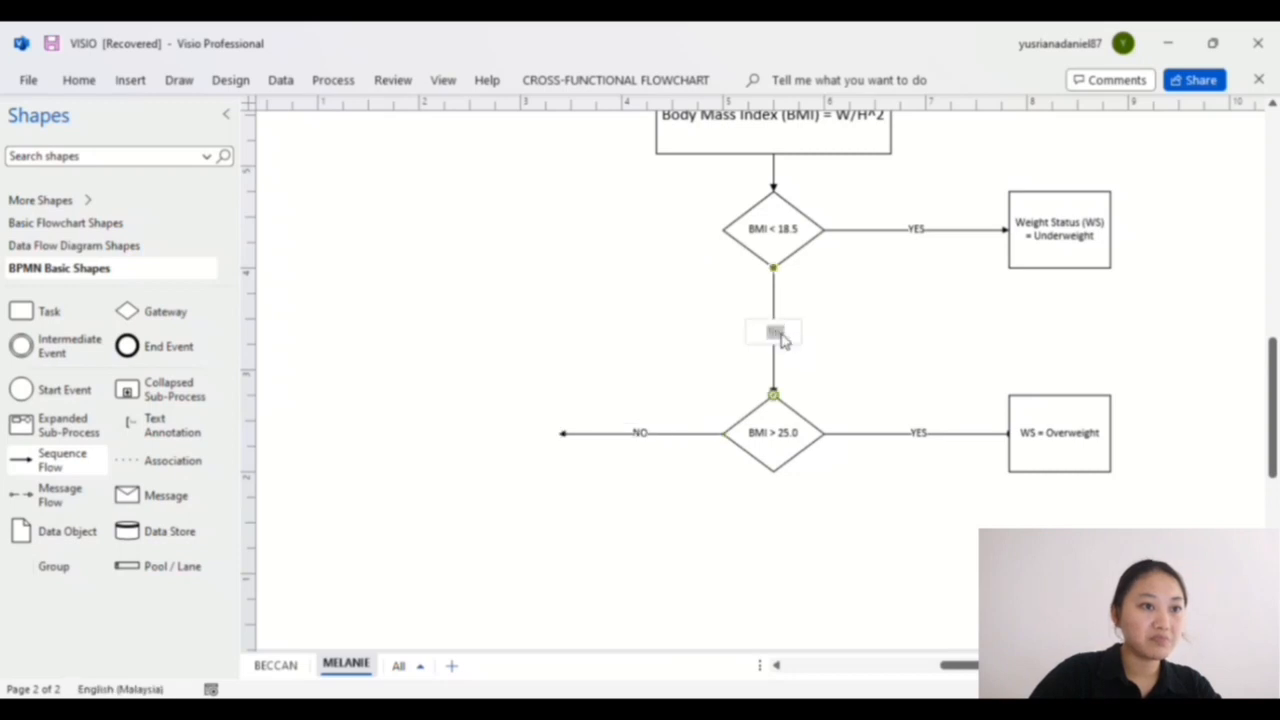
{"action": "left_click", "coordinate": [796, 345]}
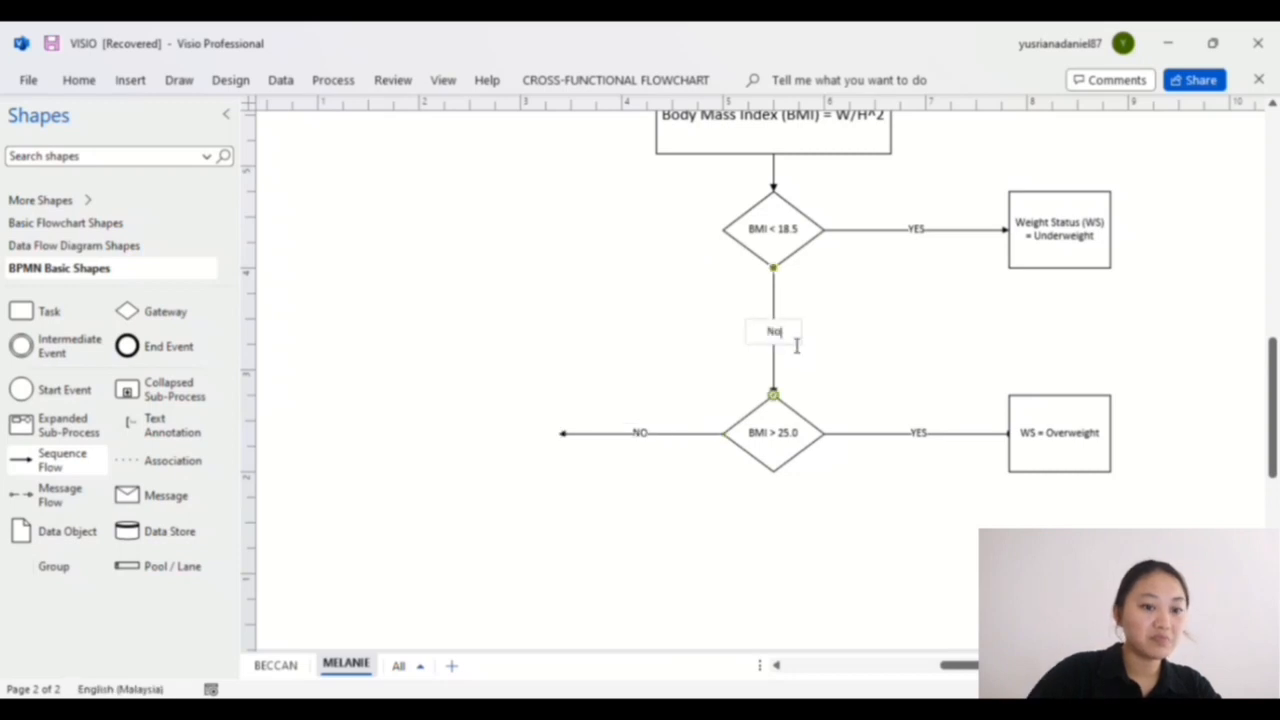
{"action": "left_click", "coordinate": [673, 466]}
- Place a Process box at the end of the BMI > 25.0 decision's NO arrow and label it "WS = Normal"
{"action": "left_click", "coordinate": [38, 226]}
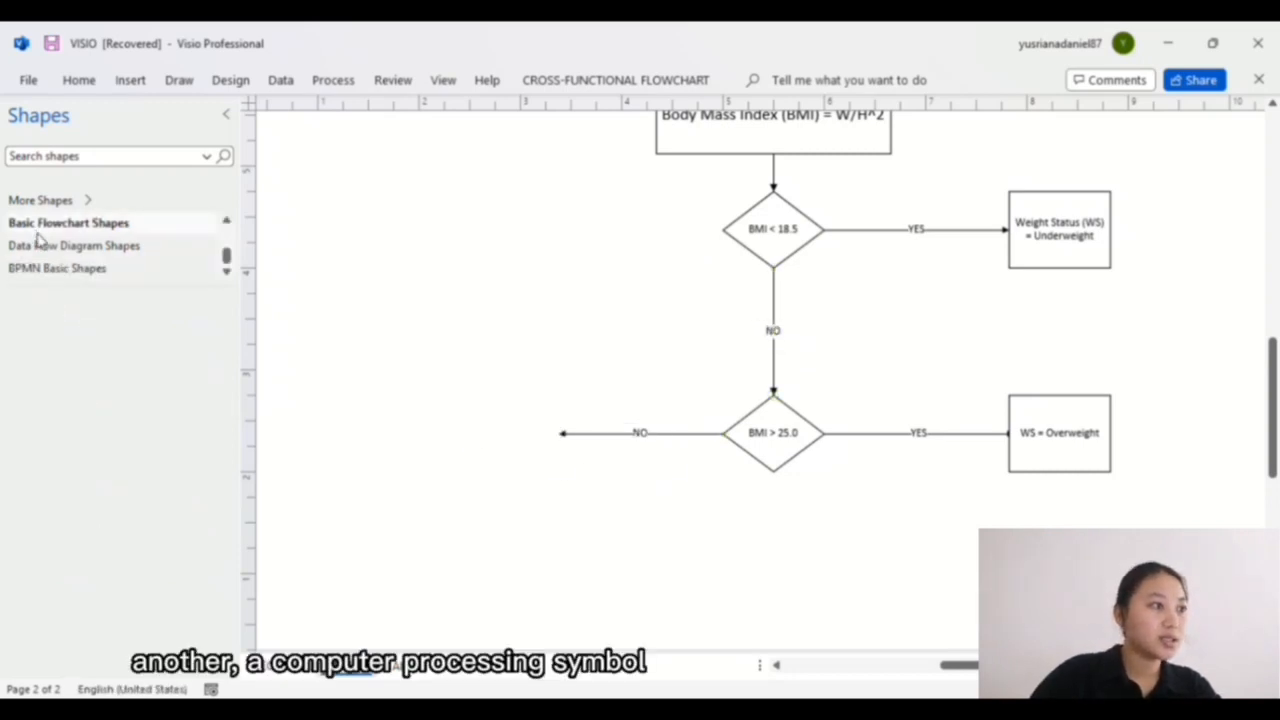
{"action": "left_click_drag", "start_coordinate": [63, 330], "coordinate": [513, 449]}
{"action": "double_click", "coordinate": [510, 446]}
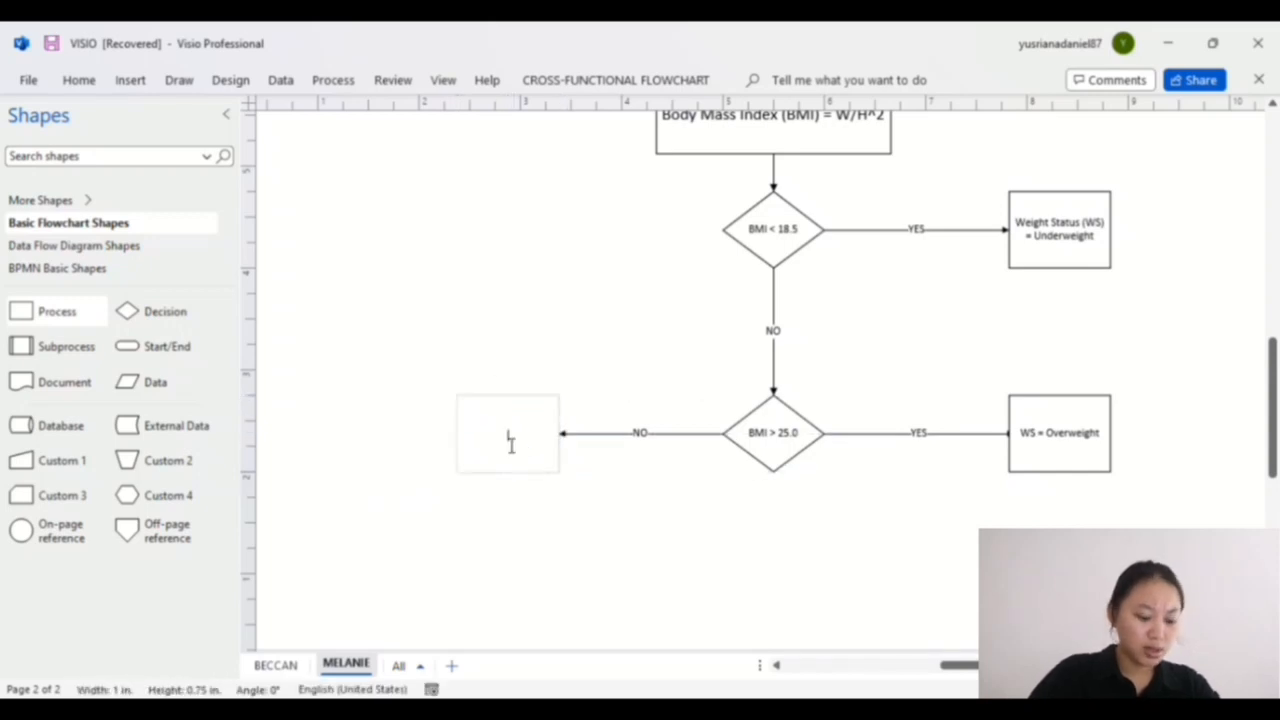
{"action": "type", "text": "W"}
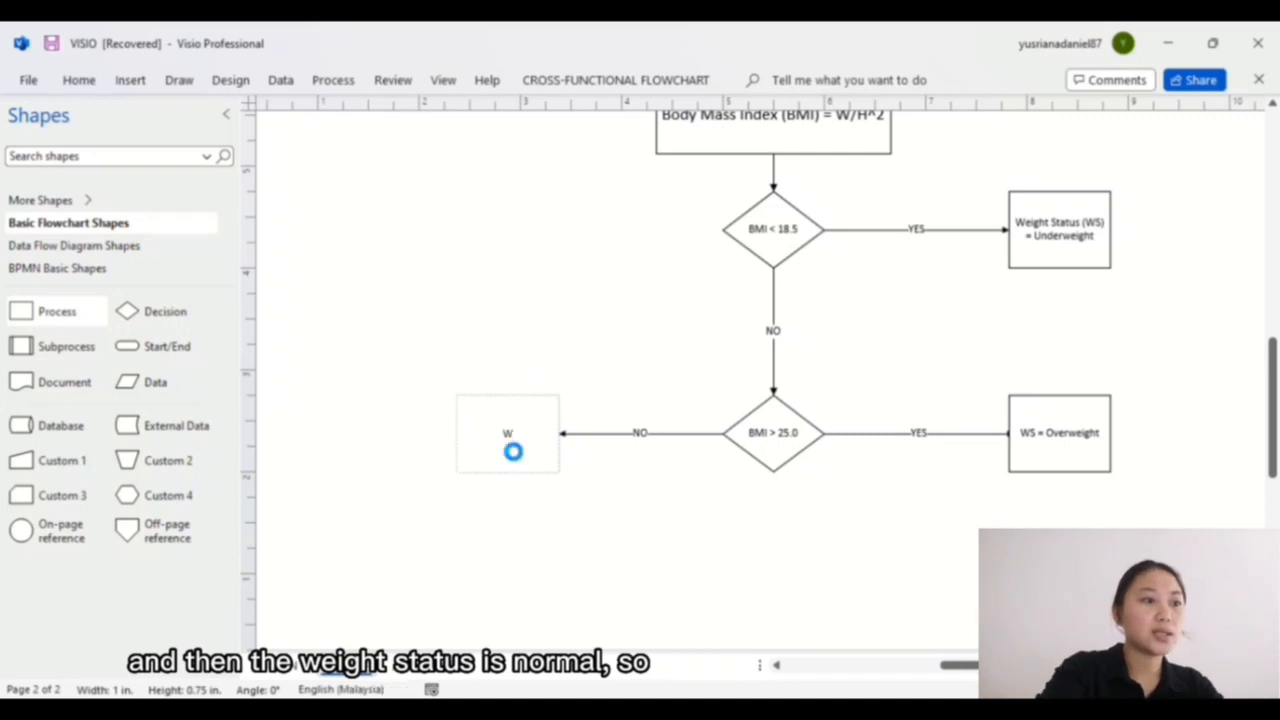
{"action": "type", "text": "S = Normal"}
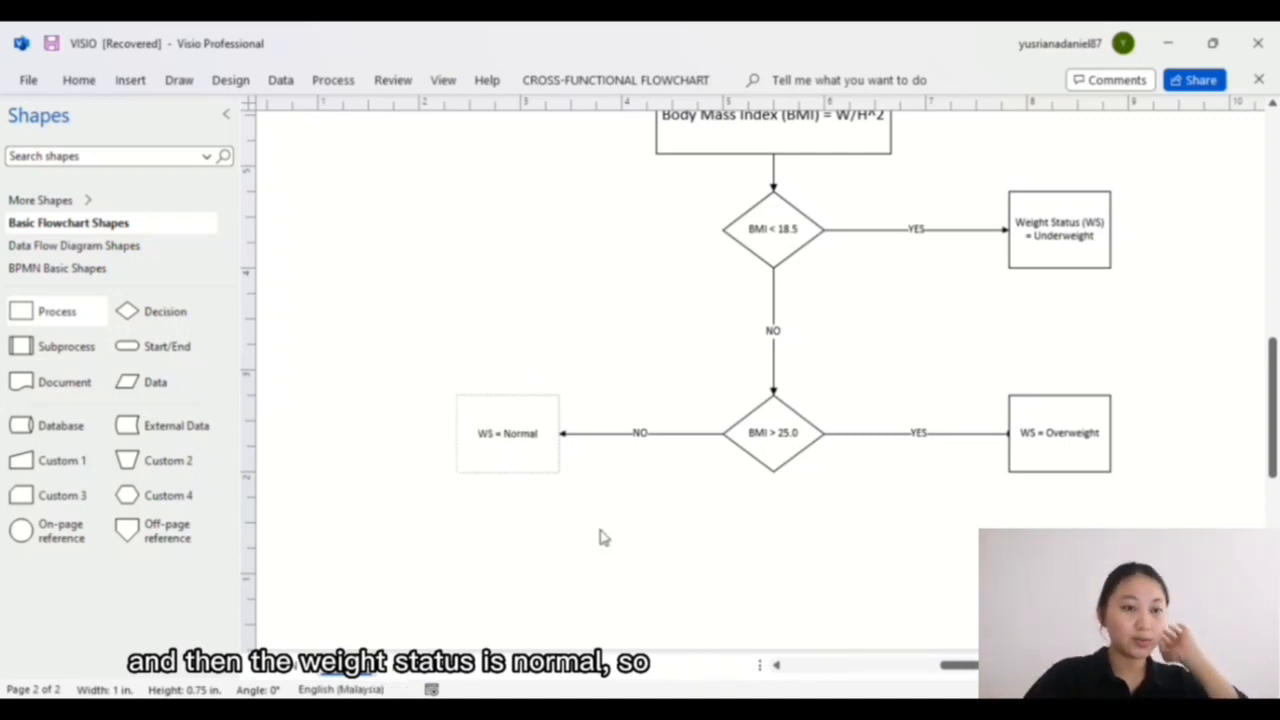
{"action": "left_click", "coordinate": [751, 563]}
- Attach outgoing Sequence Flow arrows to the WS = Normal, Weight Status (WS) = Underweight and WS = Overweight boxes
{"action": "scroll", "coordinate": [751, 560], "scroll_direction": "down", "scroll_amount": 1}
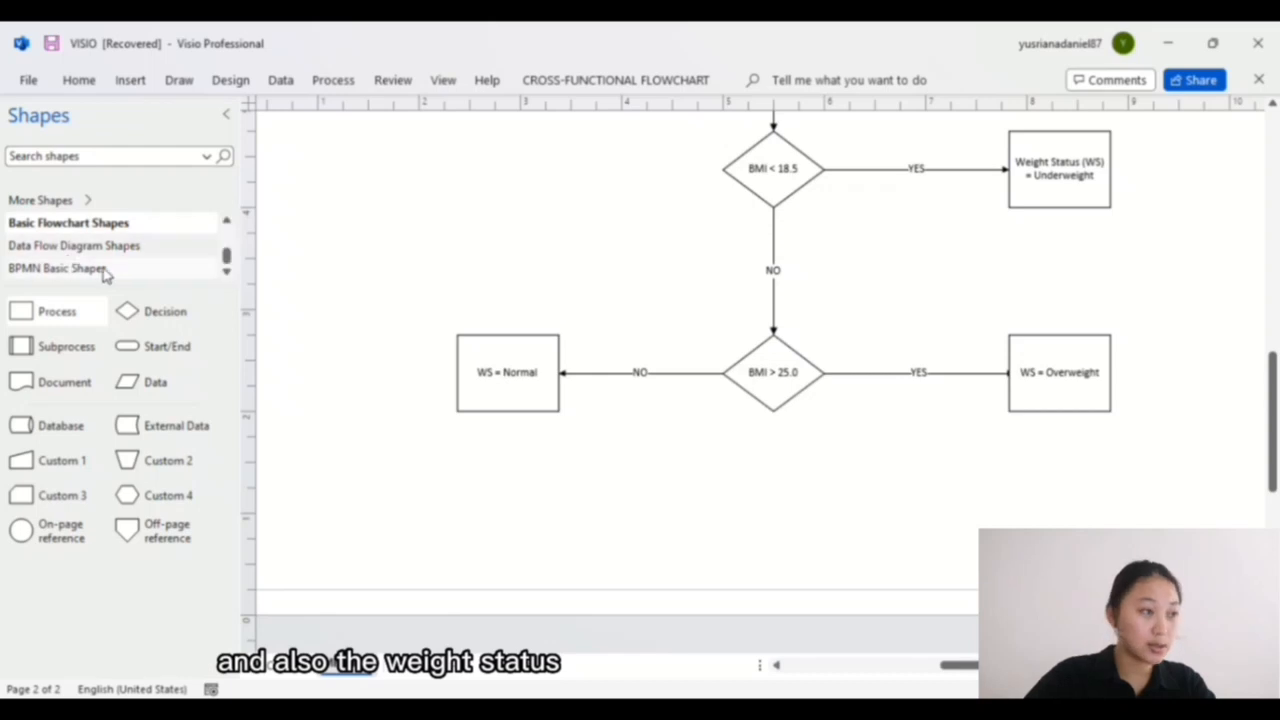
{"action": "left_click", "coordinate": [58, 270]}
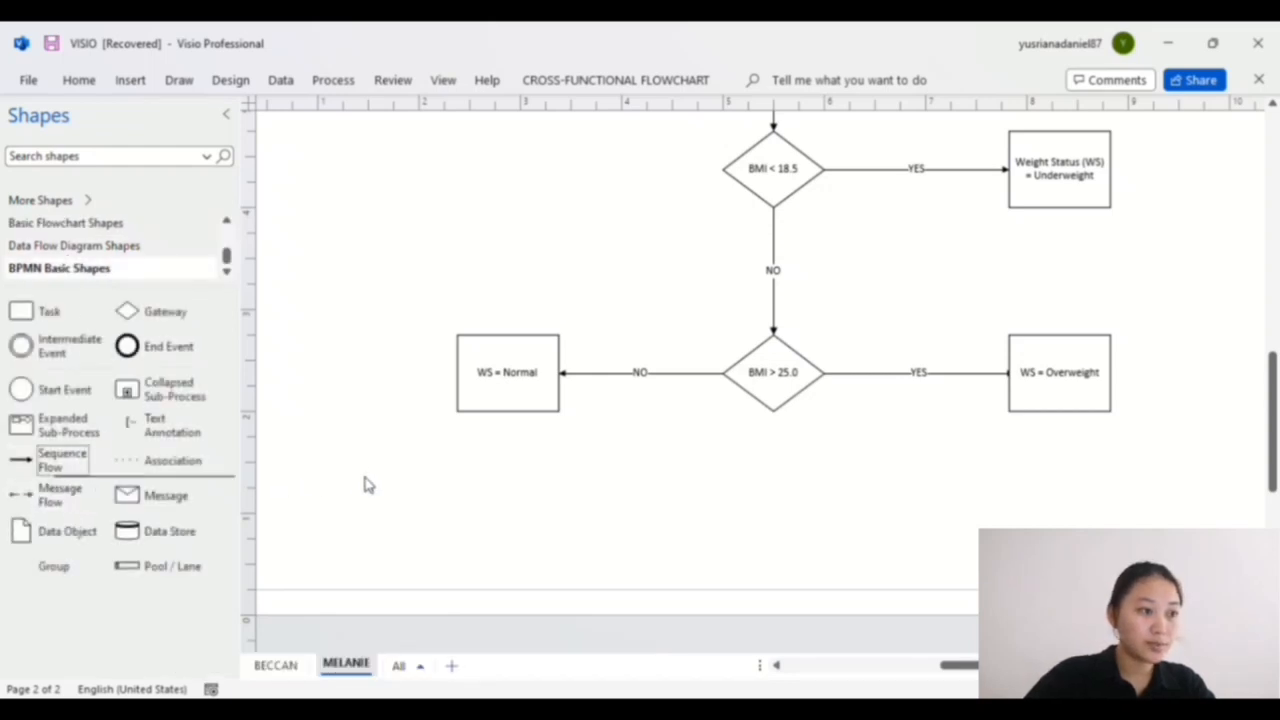
{"action": "left_click_drag", "start_coordinate": [77, 471], "coordinate": [566, 429]}
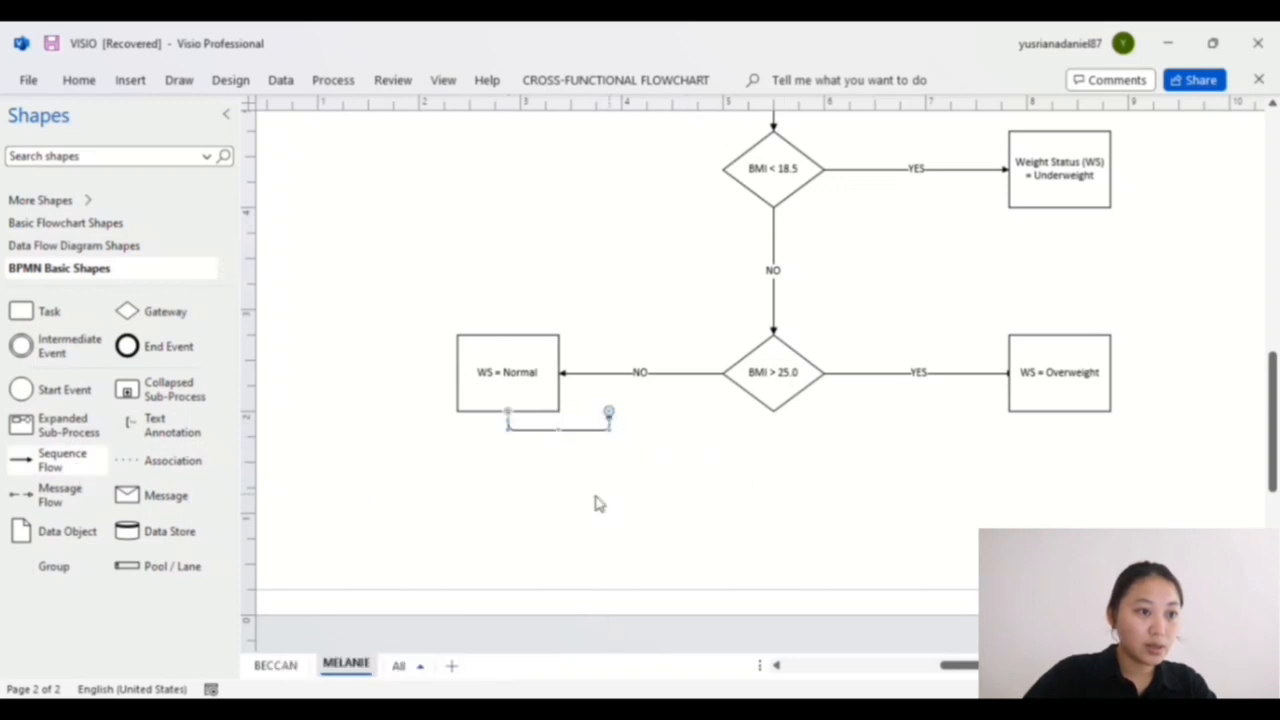
{"action": "left_click_drag", "start_coordinate": [83, 478], "coordinate": [1200, 177]}
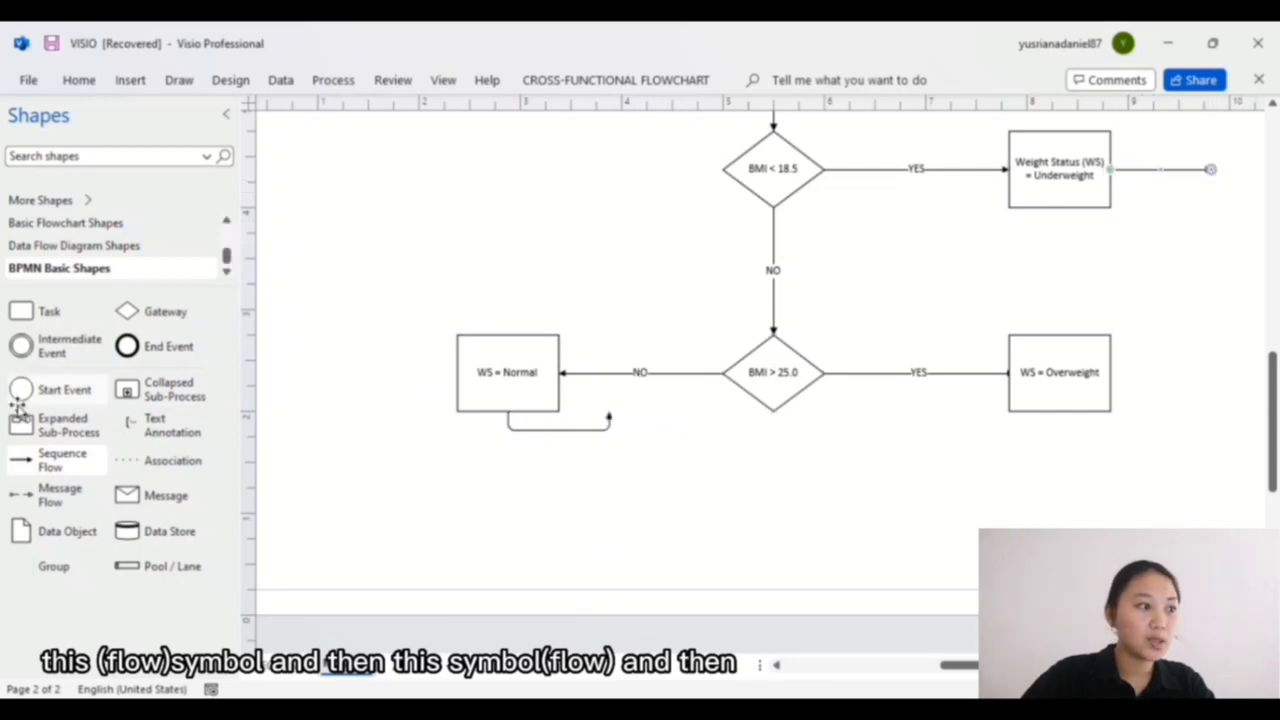
{"action": "left_click_drag", "start_coordinate": [50, 470], "coordinate": [1100, 372]}
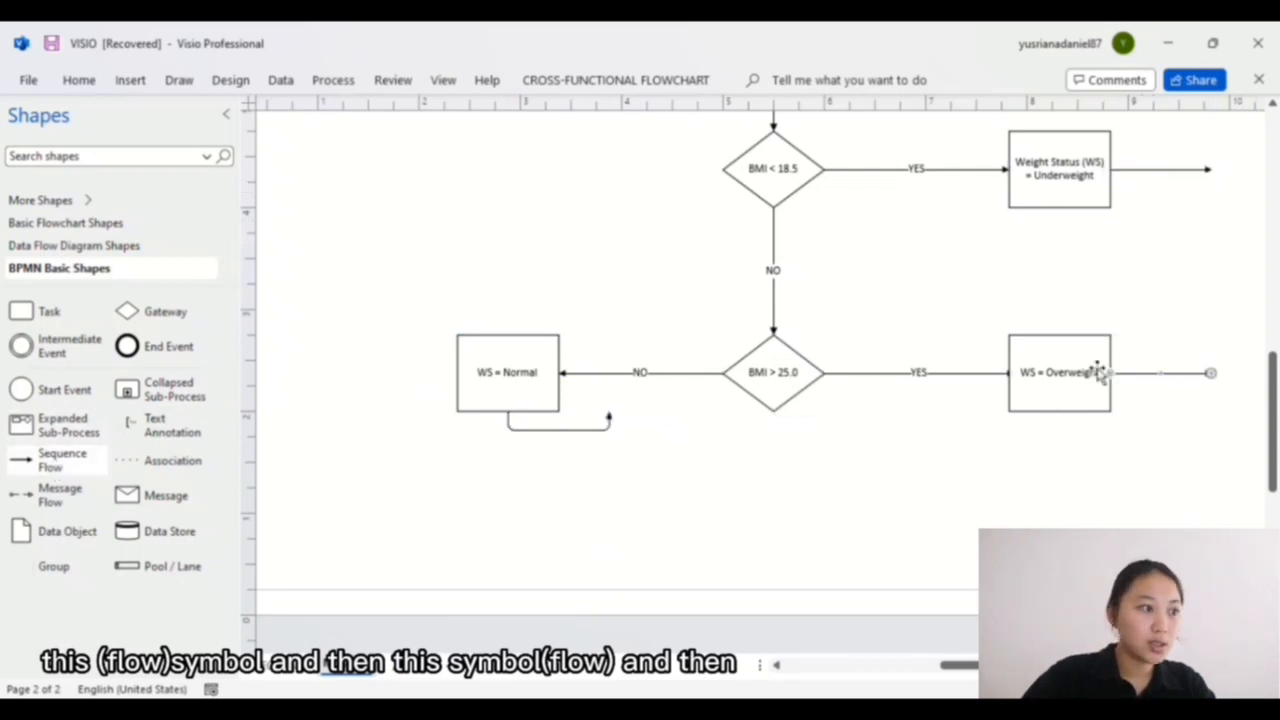
- Place an On-page reference circle from the Basic Flowchart Shapes directly below the BMI > 25.0 decision
{"action": "left_click", "coordinate": [66, 224]}
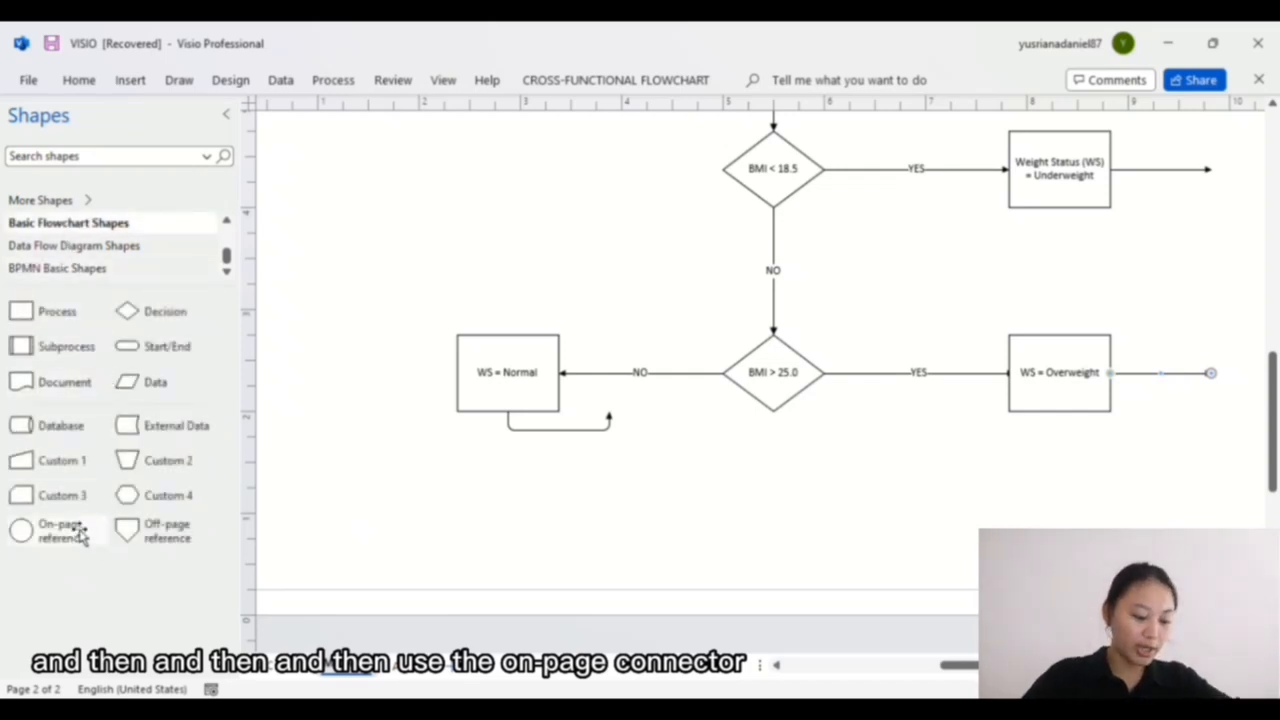
{"action": "left_click_drag", "start_coordinate": [80, 531], "coordinate": [783, 497]}
{"action": "left_click", "coordinate": [618, 427]}
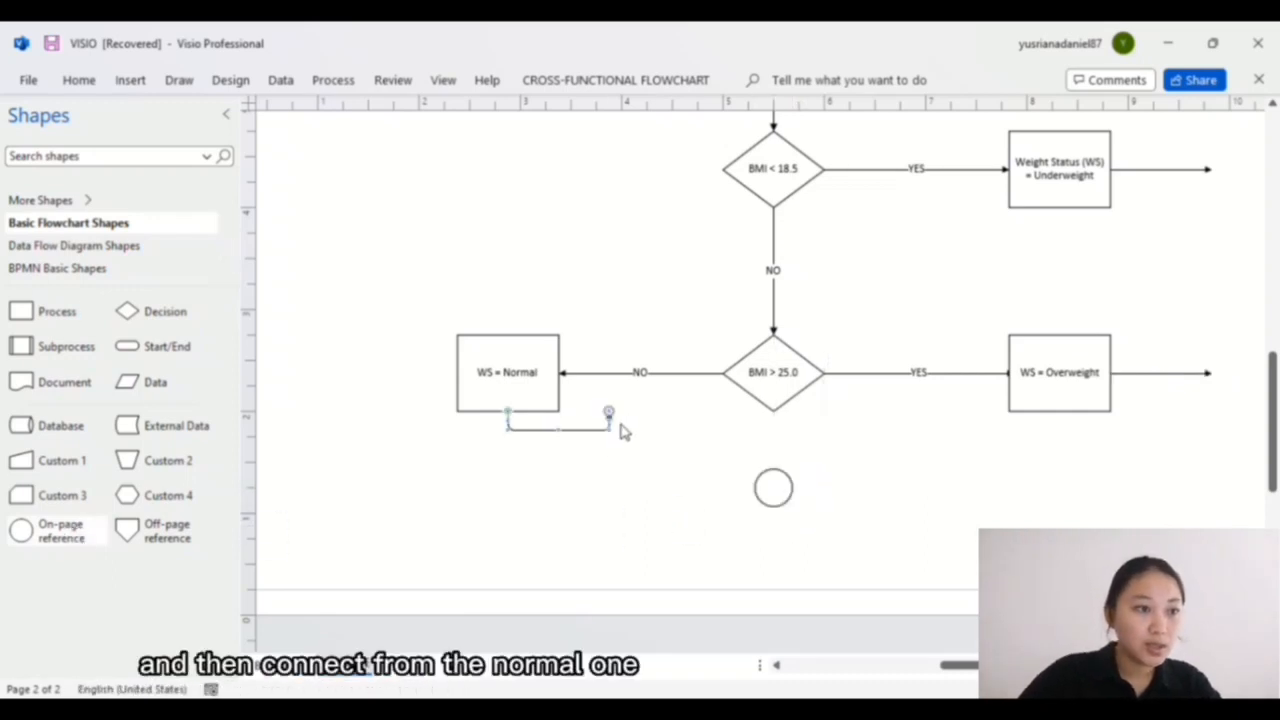
{"action": "left_click_drag", "start_coordinate": [608, 412], "coordinate": [755, 488]}
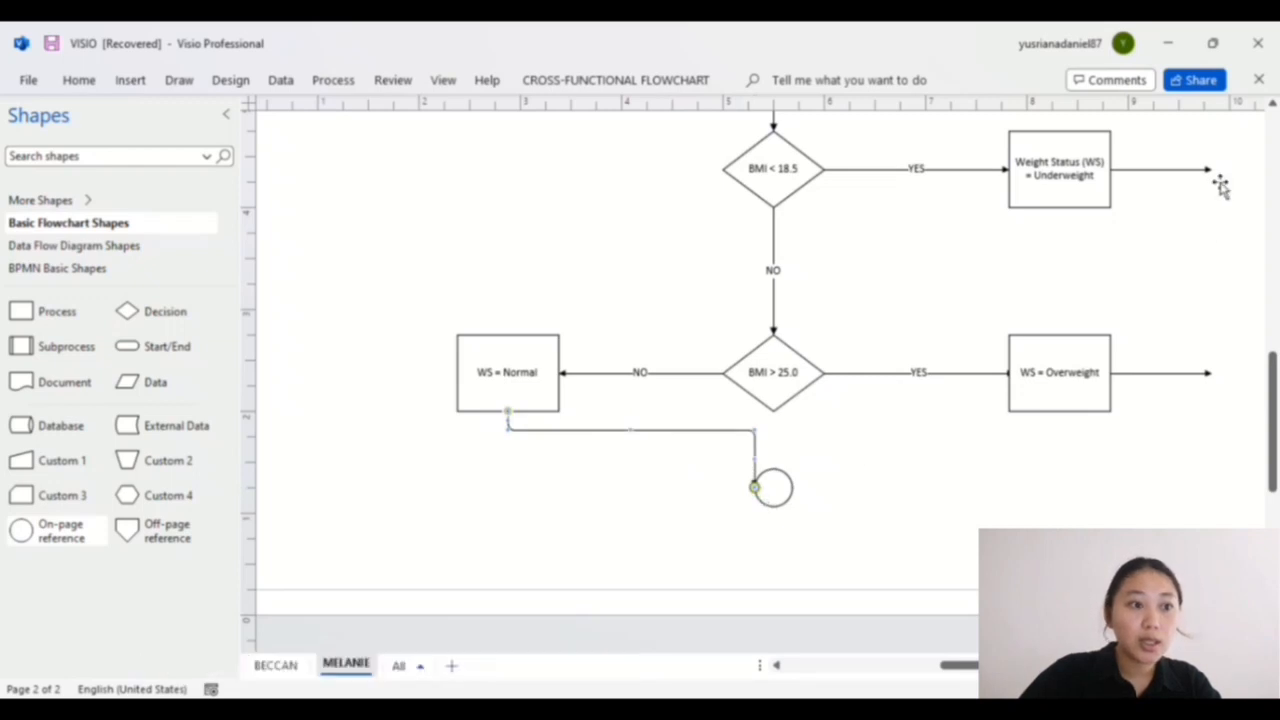
{"action": "mouse_move", "coordinate": [756, 489]}
{"action": "left_mouse_down"}
{"action": "mouse_move", "coordinate": [735, 500]}
{"action": "mouse_move", "coordinate": [764, 512]}
{"action": "left_mouse_up"}
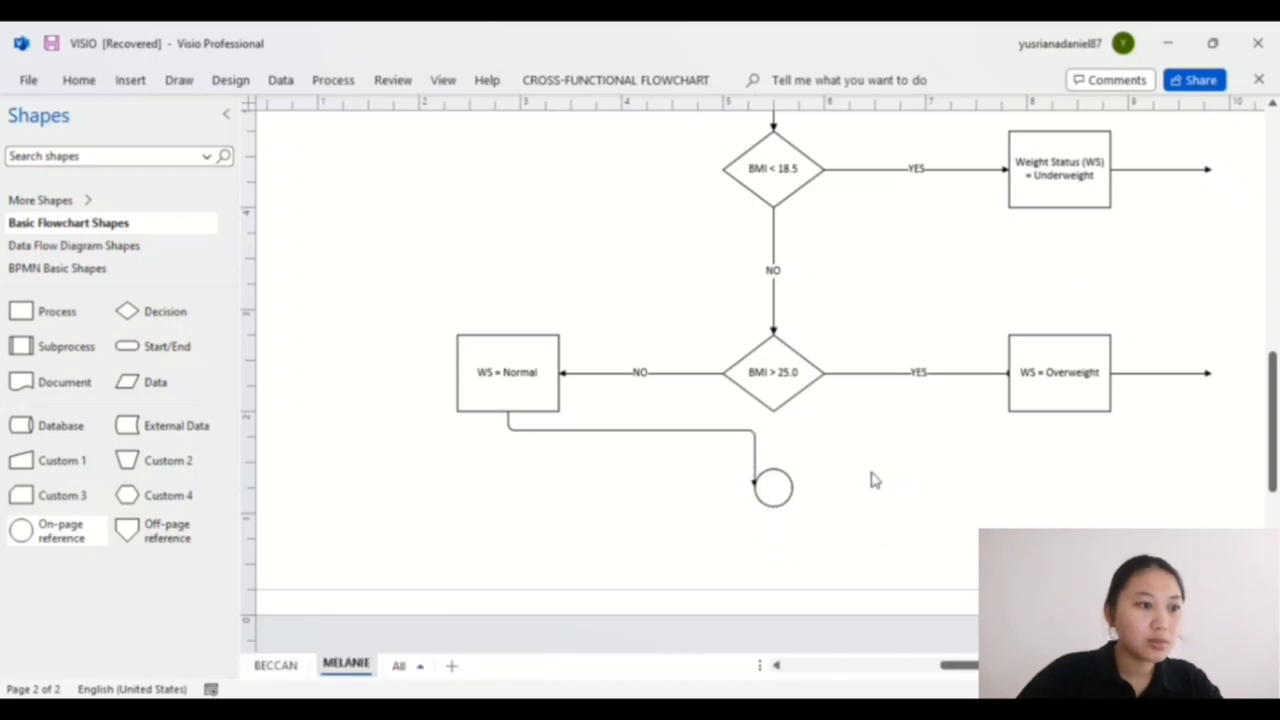
{"action": "left_click", "coordinate": [755, 472]}
{"action": "key", "text": "ctrl+z"}
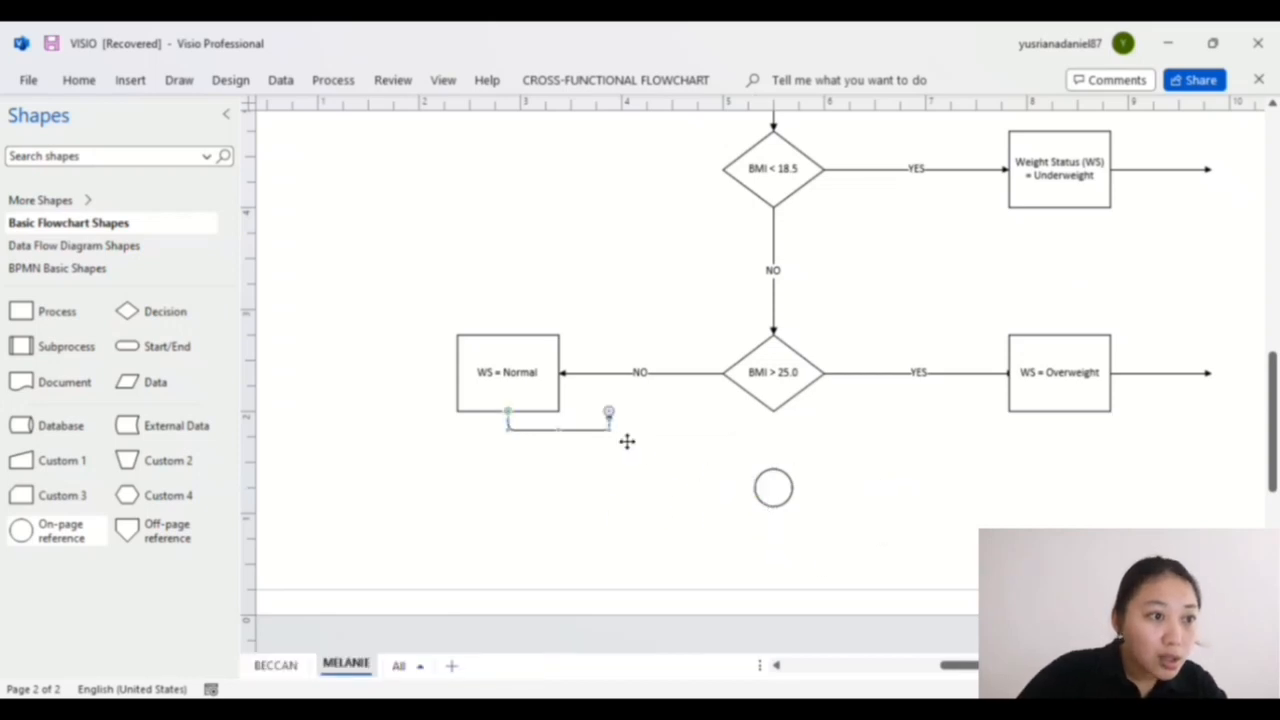
- Connect the arrow leaving the WS = Normal box to the top of the on-page reference circle
{"action": "left_click_drag", "start_coordinate": [627, 441], "coordinate": [753, 514]}
{"action": "key", "text": "ctrl+z"}
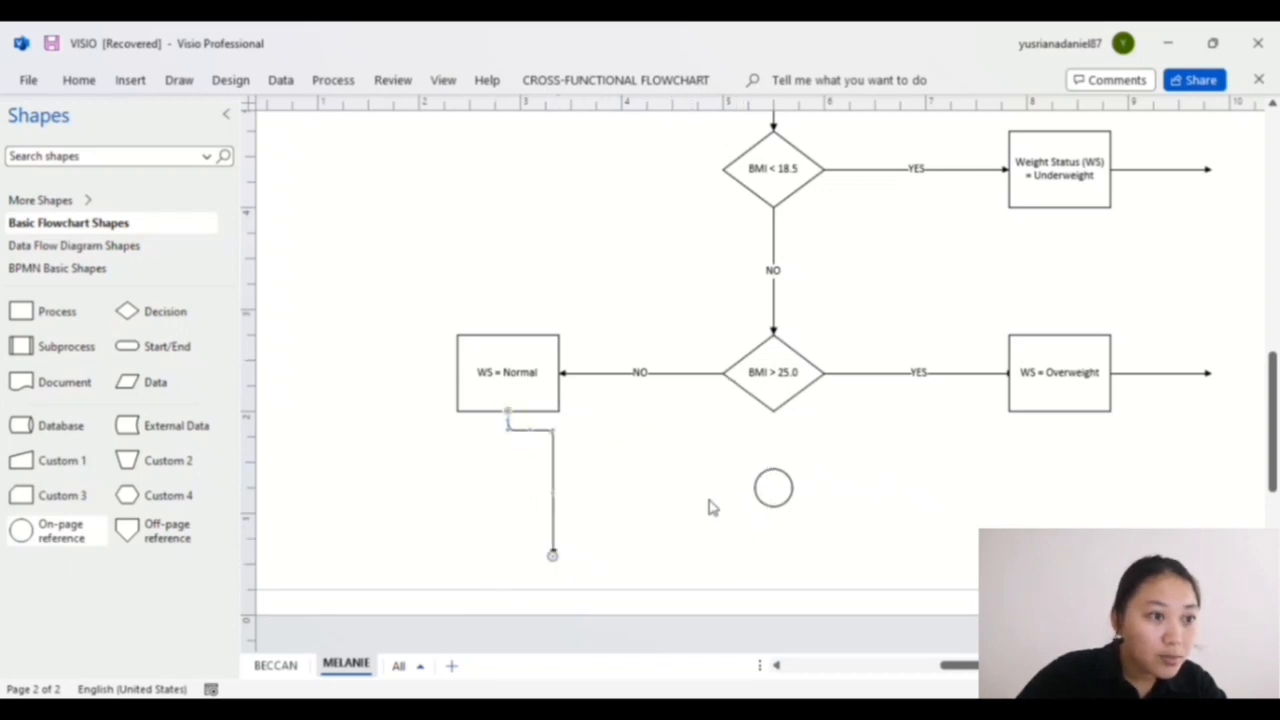
{"action": "left_click_drag", "start_coordinate": [560, 560], "coordinate": [773, 500]}
{"action": "left_click", "coordinate": [780, 538]}
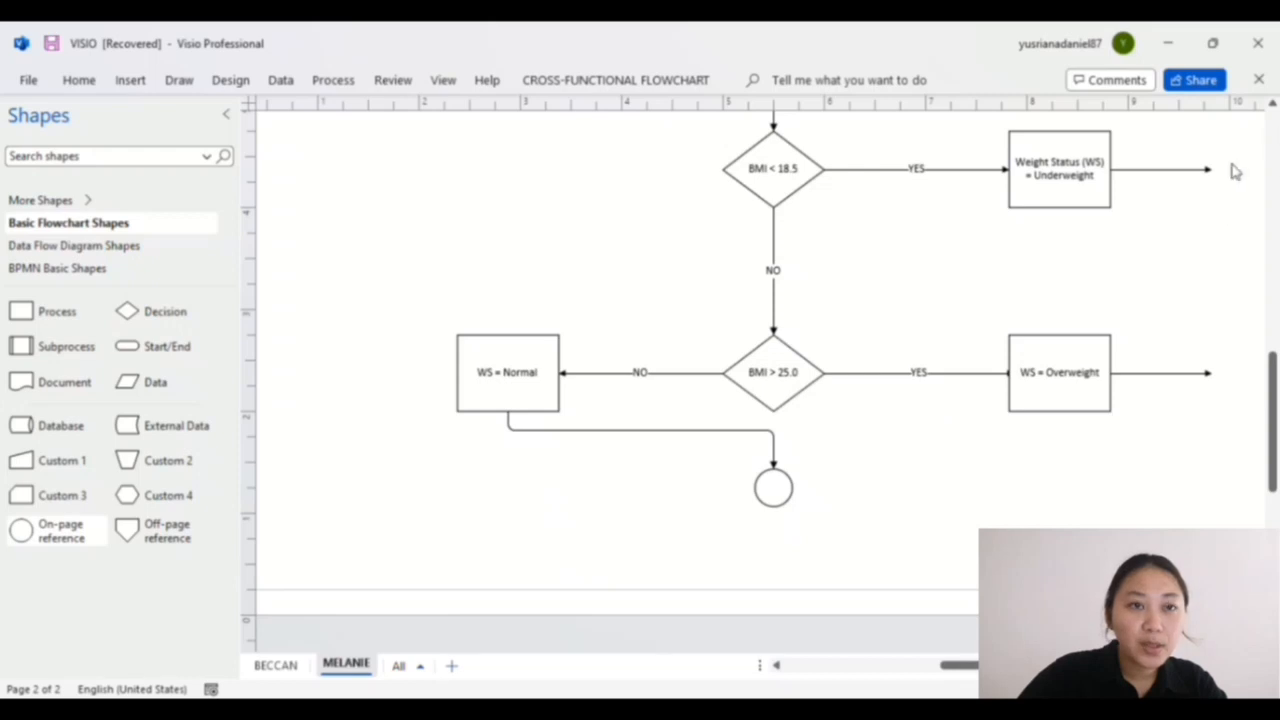
{"action": "left_click_drag", "start_coordinate": [1200, 170], "coordinate": [837, 486]}
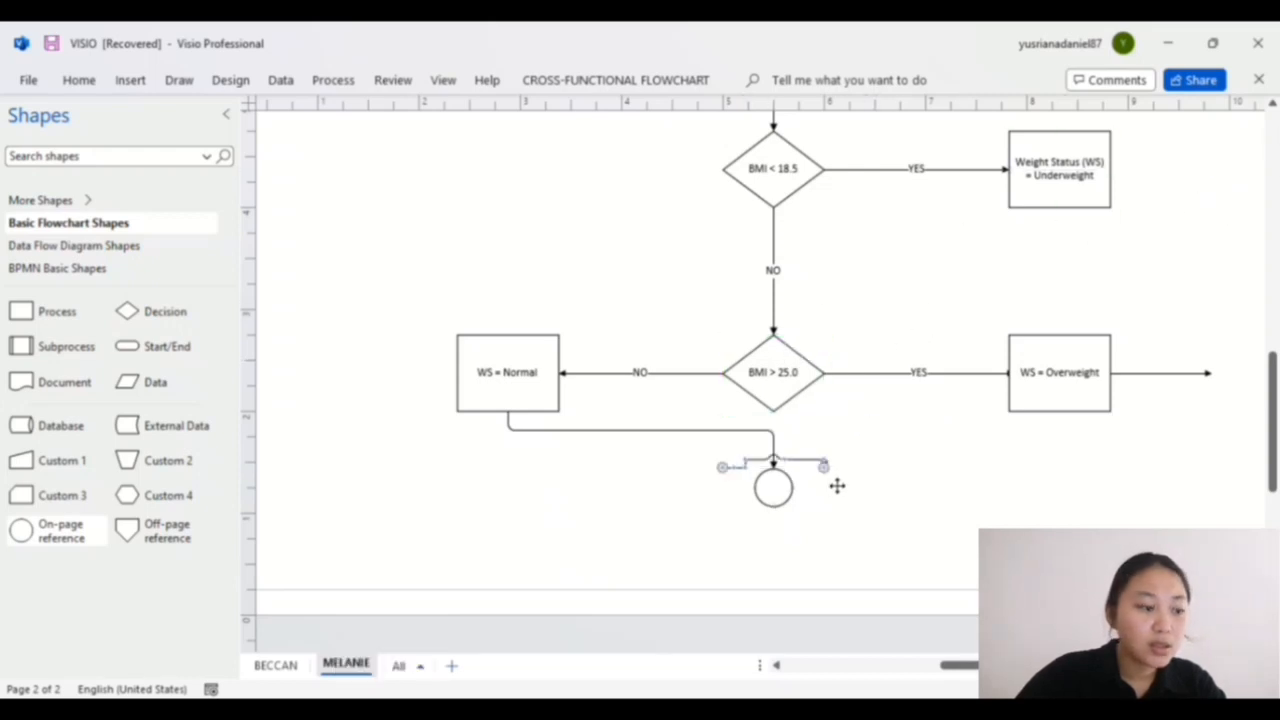
{"action": "key", "text": "ctrl+z"}
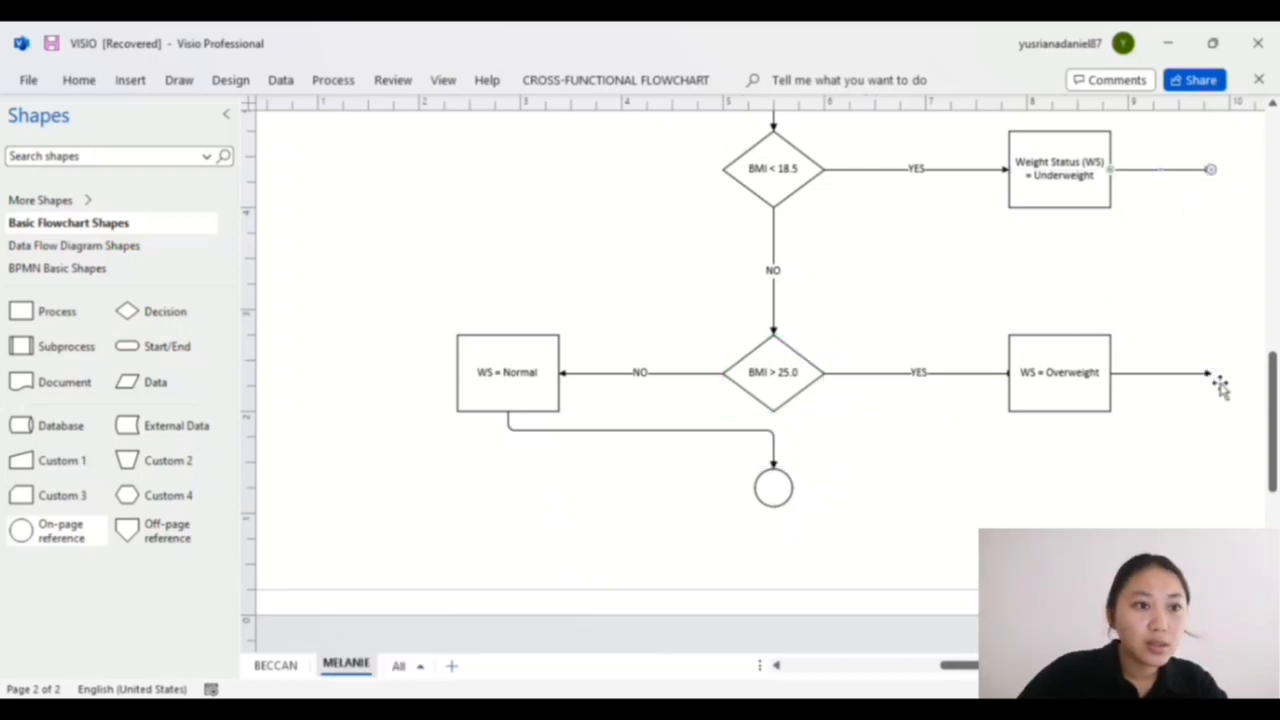
{"action": "left_click_drag", "start_coordinate": [1217, 381], "coordinate": [1127, 454]}
{"action": "key", "text": "ctrl+z"}
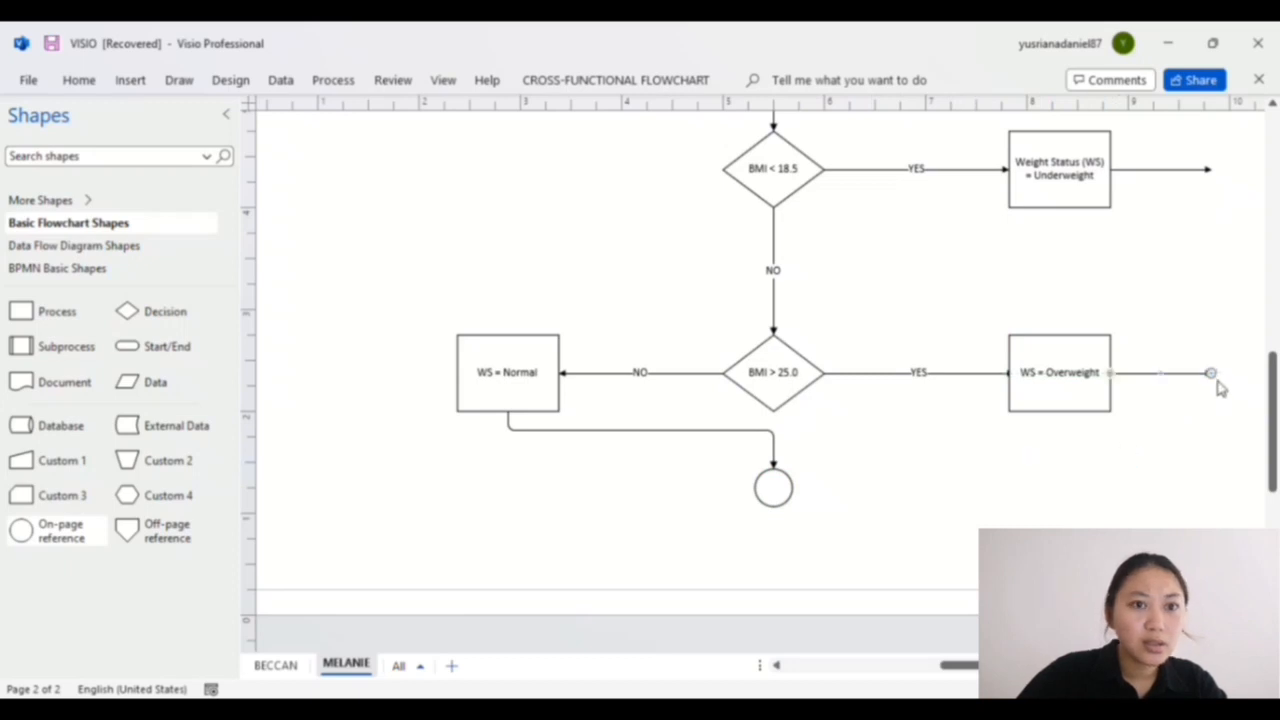
- Connect the outgoing arrows of the WS = Overweight and Weight Status (WS) = Underweight boxes to the right side of the on-page reference circle
{"action": "left_click_drag", "start_coordinate": [1212, 376], "coordinate": [810, 497]}
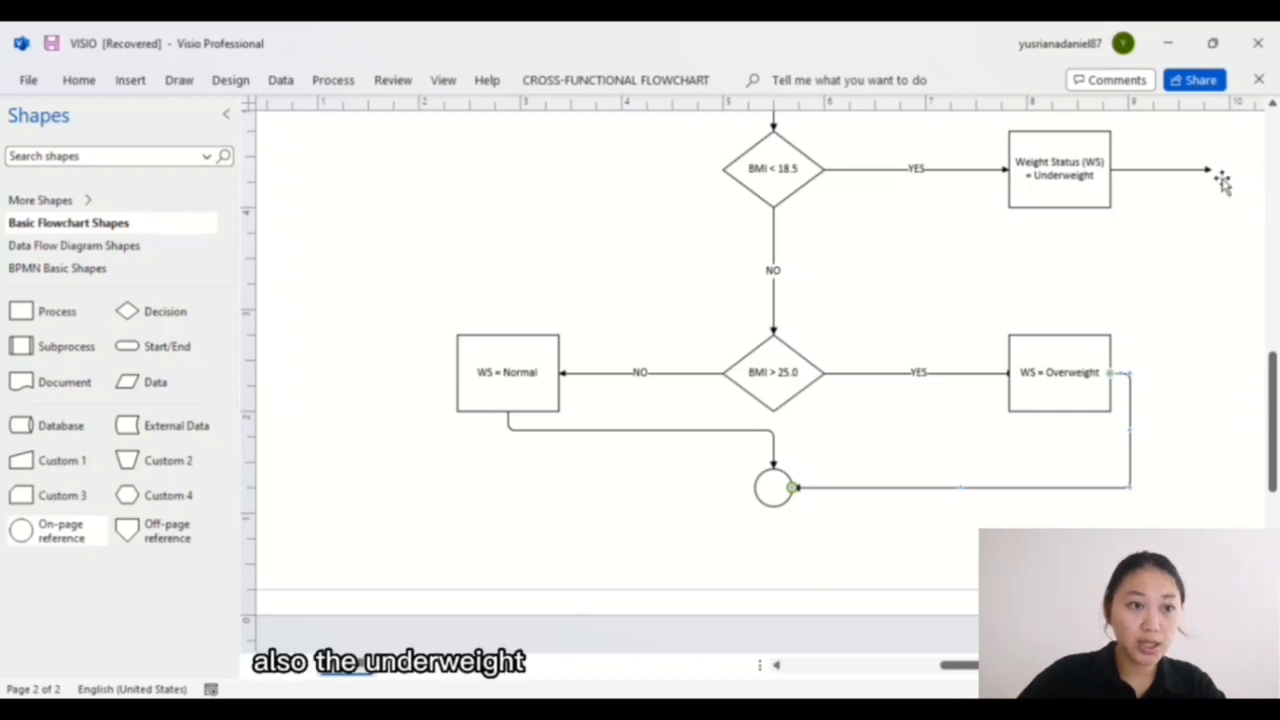
{"action": "left_click_drag", "start_coordinate": [1222, 180], "coordinate": [1175, 427]}
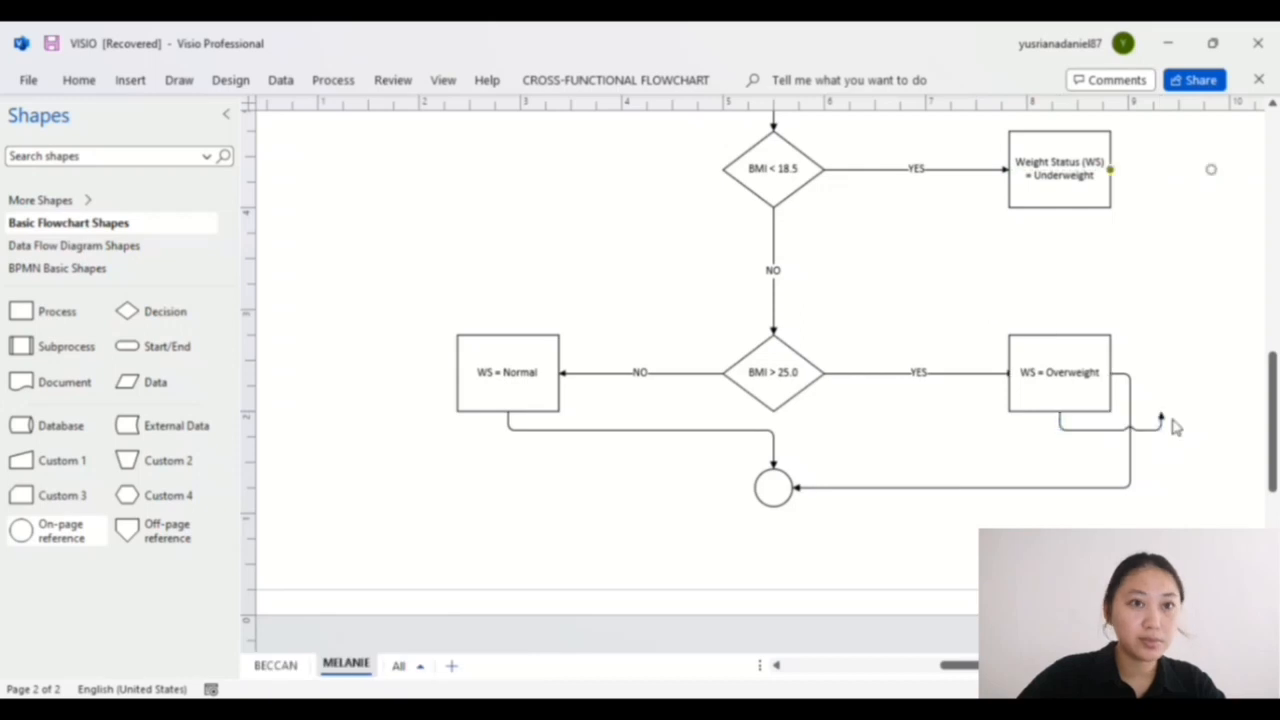
{"action": "key", "text": "ctrl+z"}
{"action": "left_click_drag", "start_coordinate": [1227, 180], "coordinate": [806, 503]}
{"action": "left_click", "coordinate": [1198, 502]}
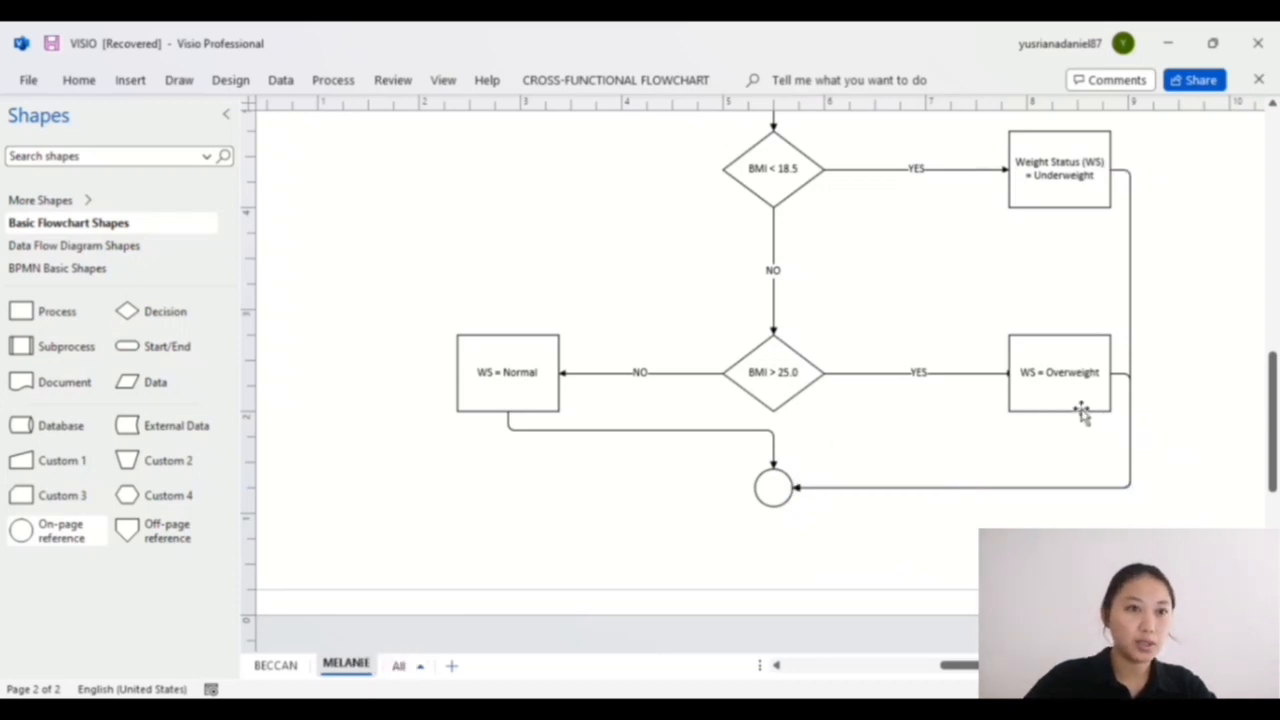
- Attach the end of the BMI > 25.0 decision's YES arrow to the left edge of the WS = Overweight box
{"action": "left_click", "coordinate": [1010, 384]}
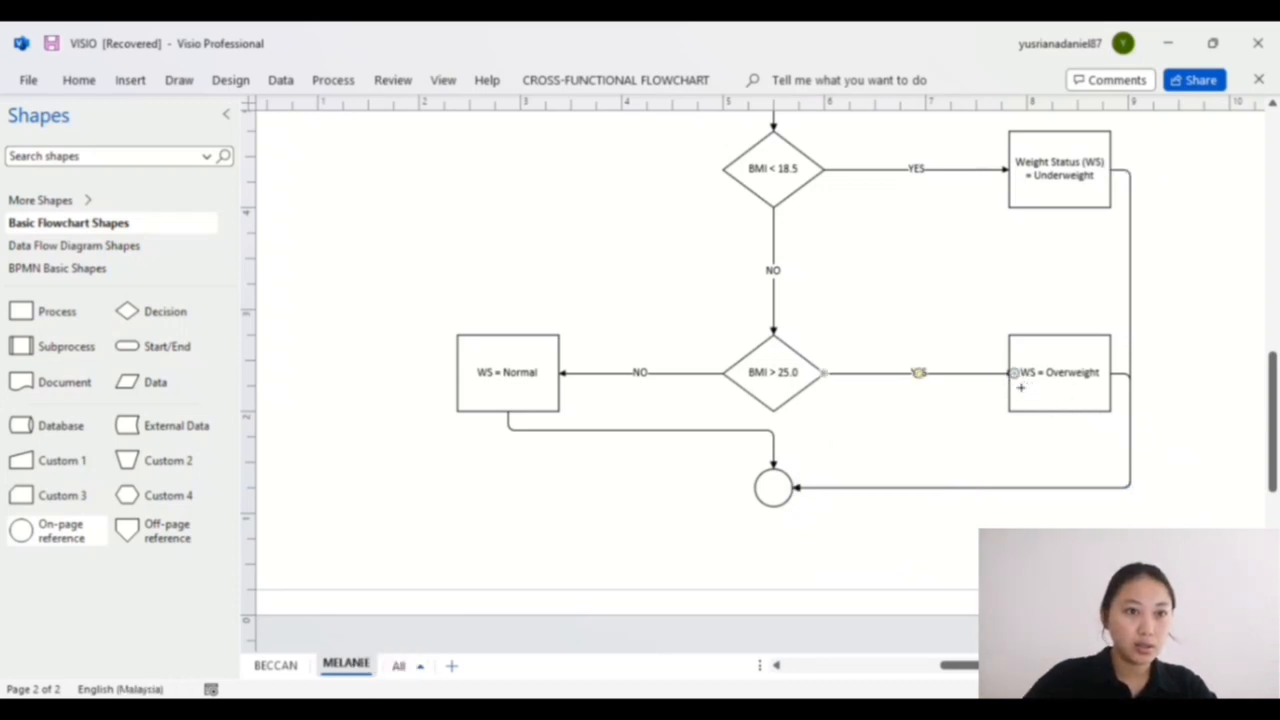
{"action": "mouse_move", "coordinate": [1021, 388]}
{"action": "left_mouse_down"}
{"action": "mouse_move", "coordinate": [1008, 389]}
{"action": "mouse_move", "coordinate": [1009, 374]}
{"action": "left_mouse_up"}
{"action": "left_click", "coordinate": [1005, 519]}
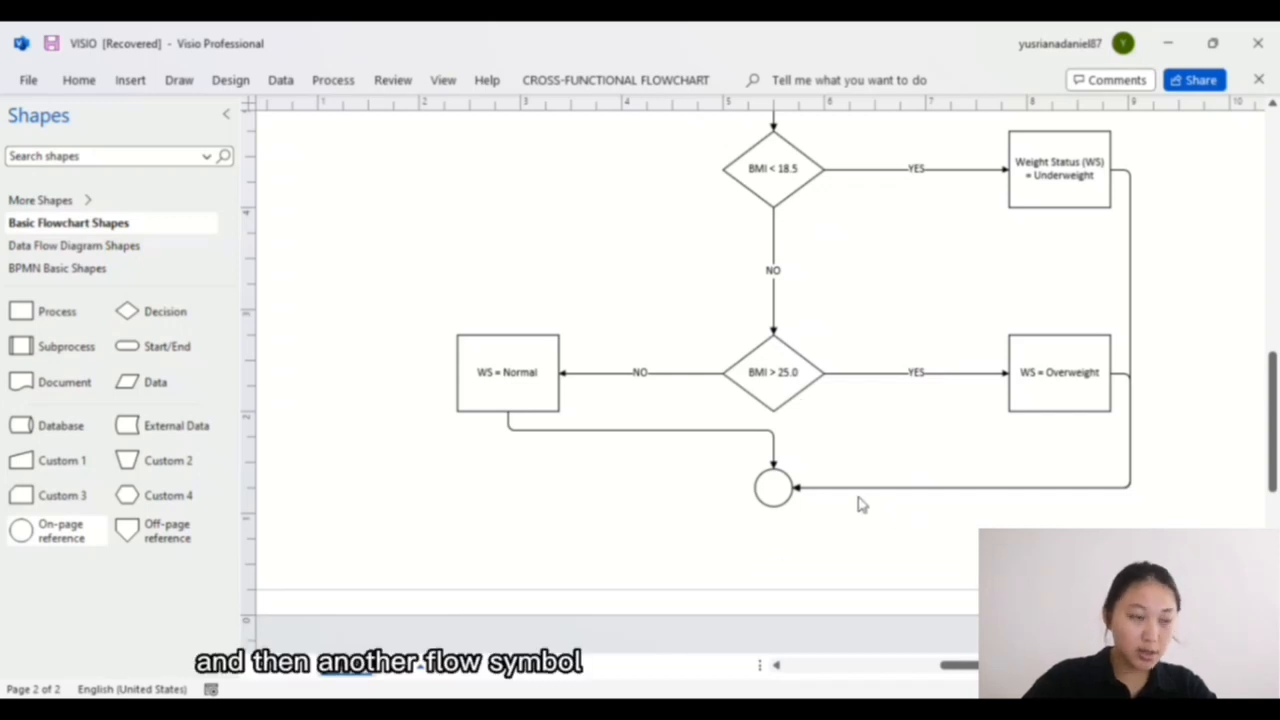
- Open the BPMN Basic Shapes stencil
{"action": "left_click", "coordinate": [40, 268]}
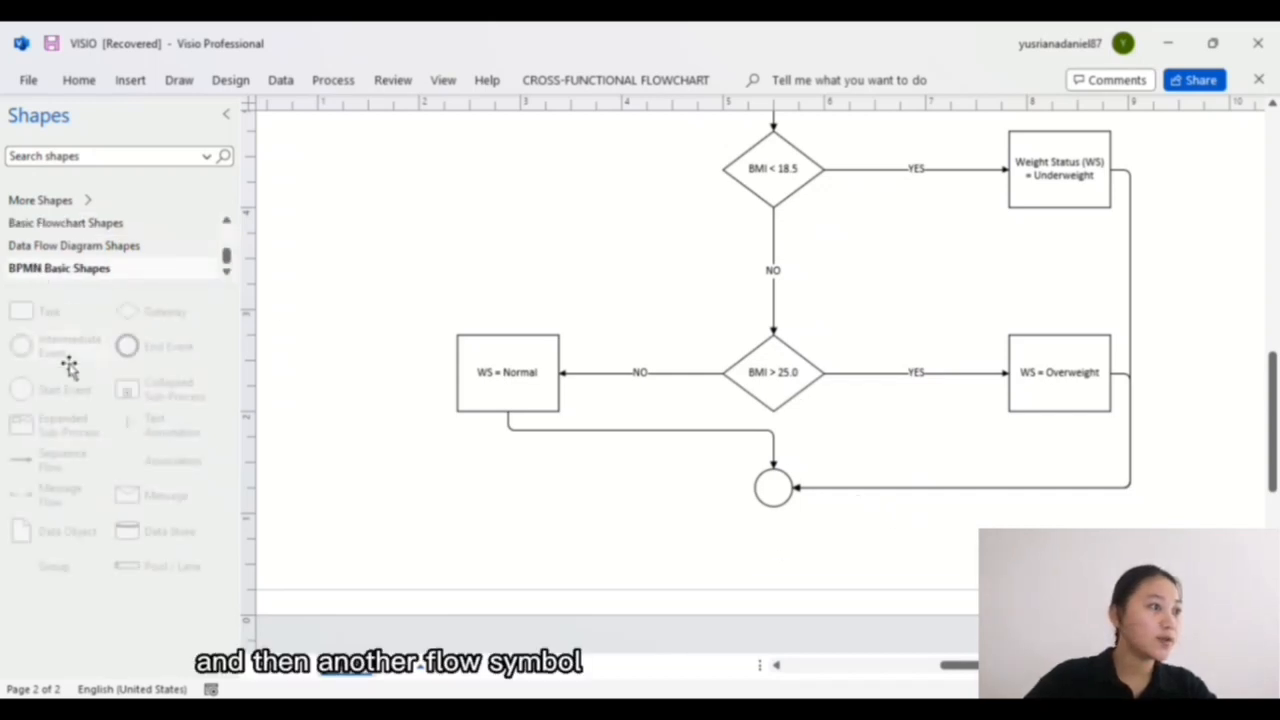